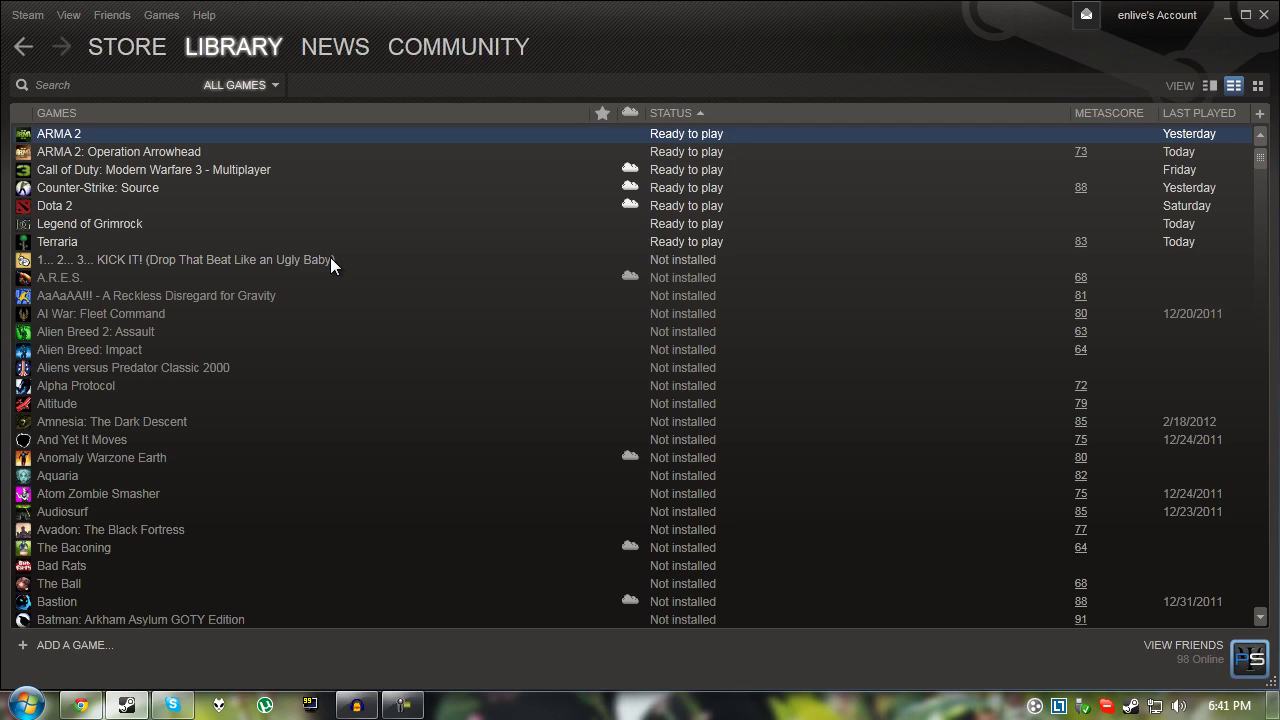
# Select the ARMA 2: Operation Arrowhead row in the Steam library
pyautogui.click(229, 151)
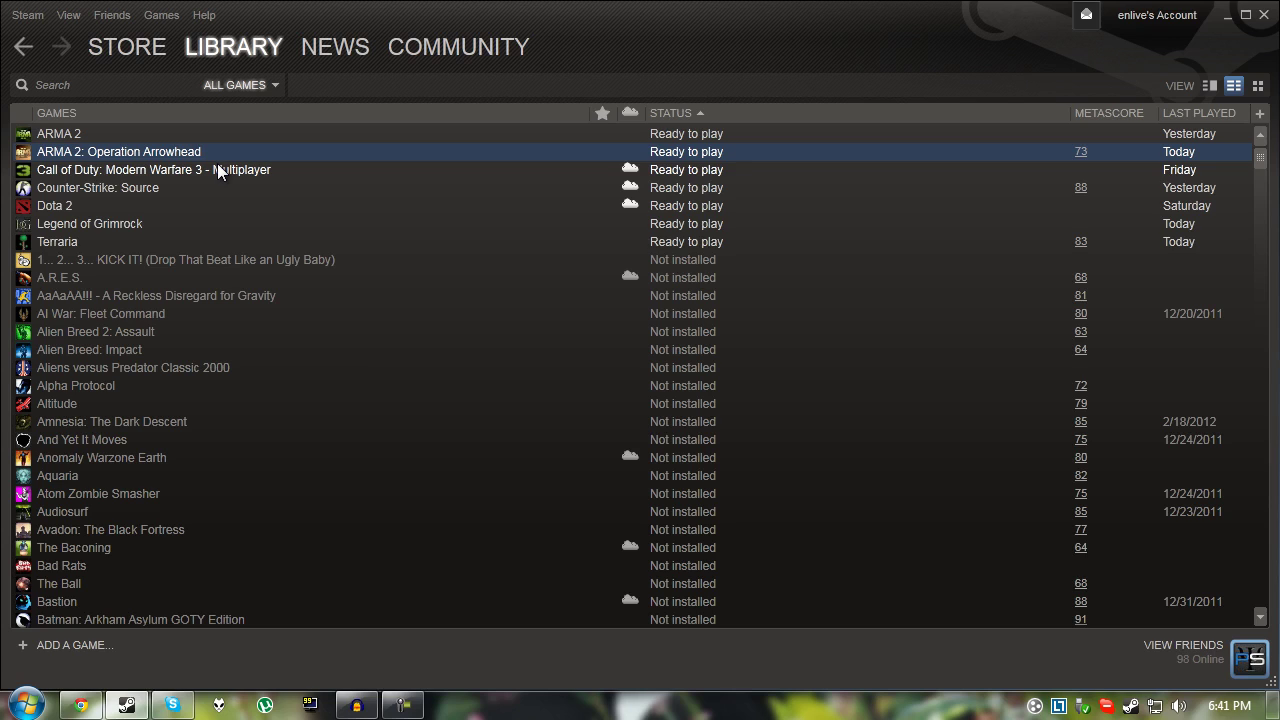
# Keep ARMA 2: Operation Arrowhead selected, minimize Steam, and bring the DayZ index browser forward
pyautogui.click(211, 135)
pyautogui.click(210, 150)
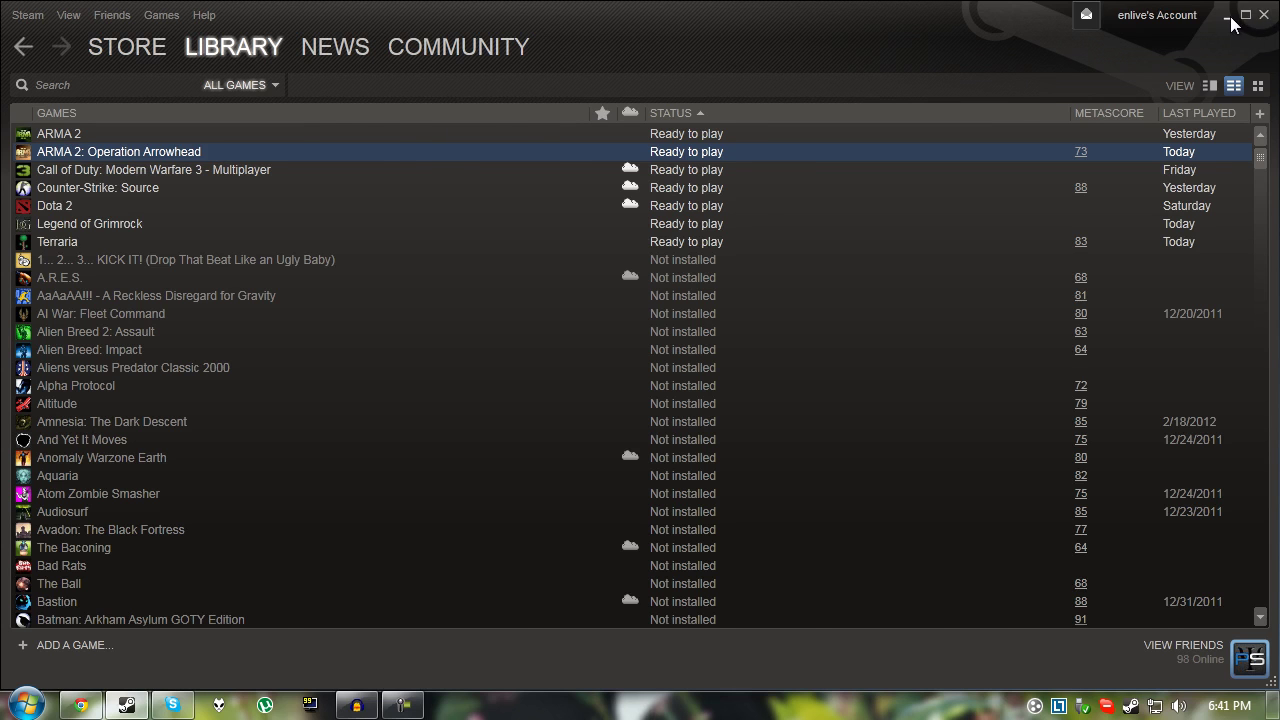
pyautogui.click(1262, 18)
pyautogui.click(81, 705)
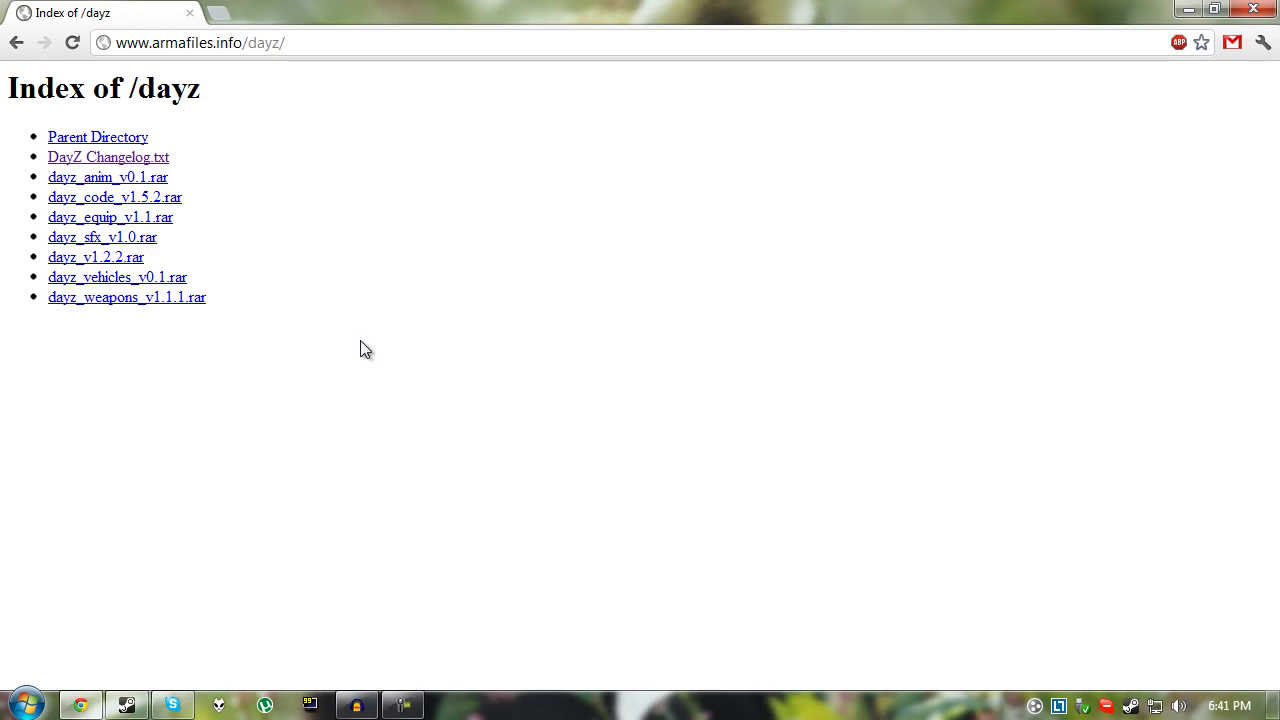
# Inspect the link options for the DayZ .rar links, then minimize Chrome to the desktop
pyautogui.rightClick(147, 174)
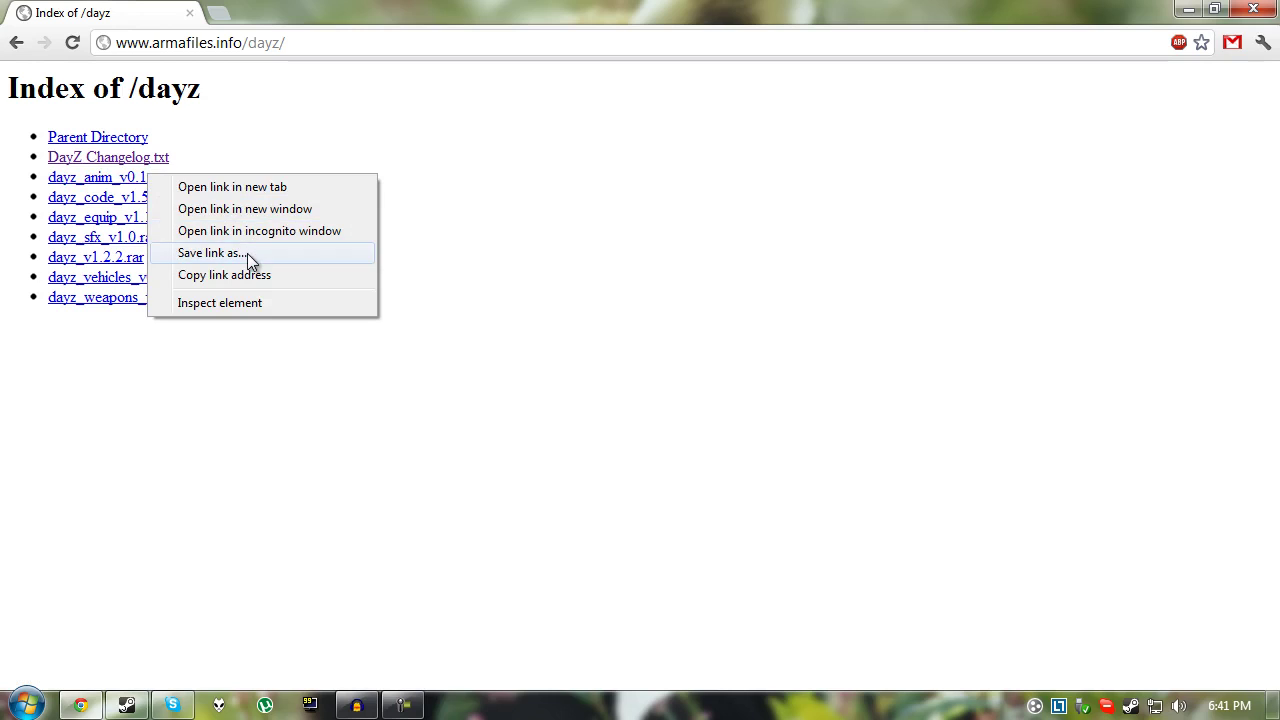
pyautogui.press('Escape')
pyautogui.rightClick(157, 157)
pyautogui.press('Escape')
pyautogui.rightClick(164, 178)
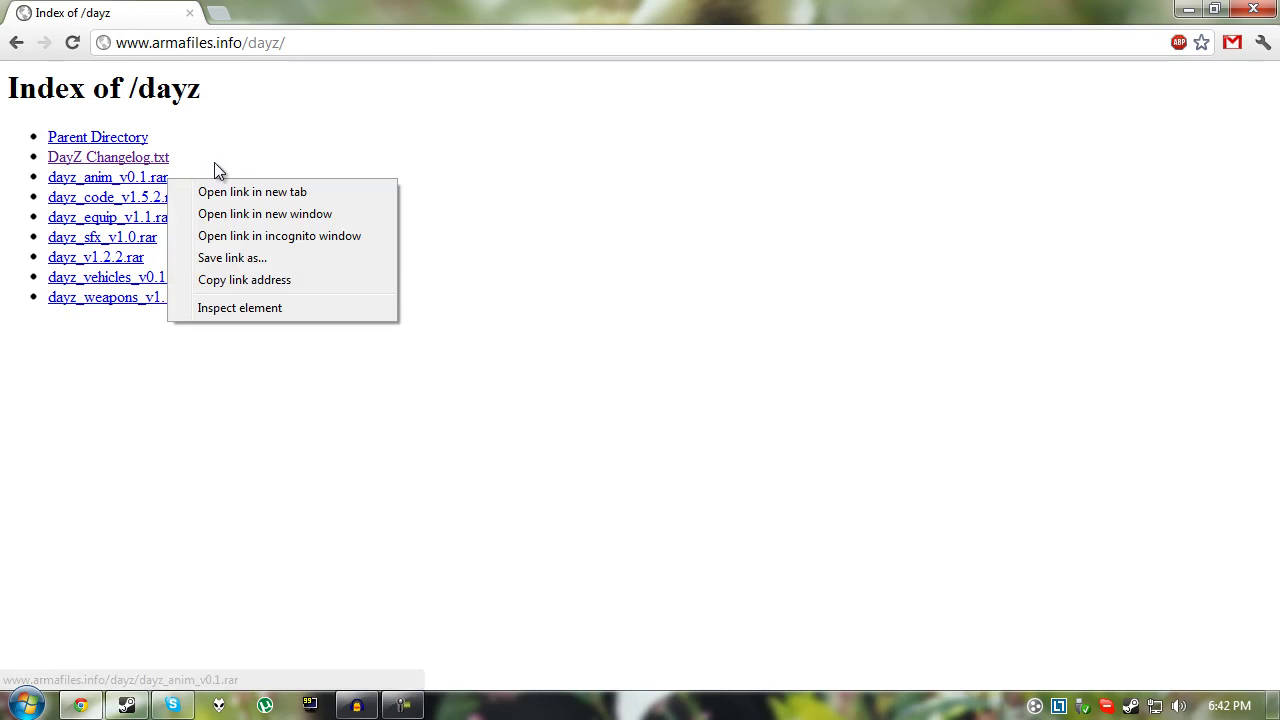
pyautogui.press('Escape')
pyautogui.rightClick(162, 222)
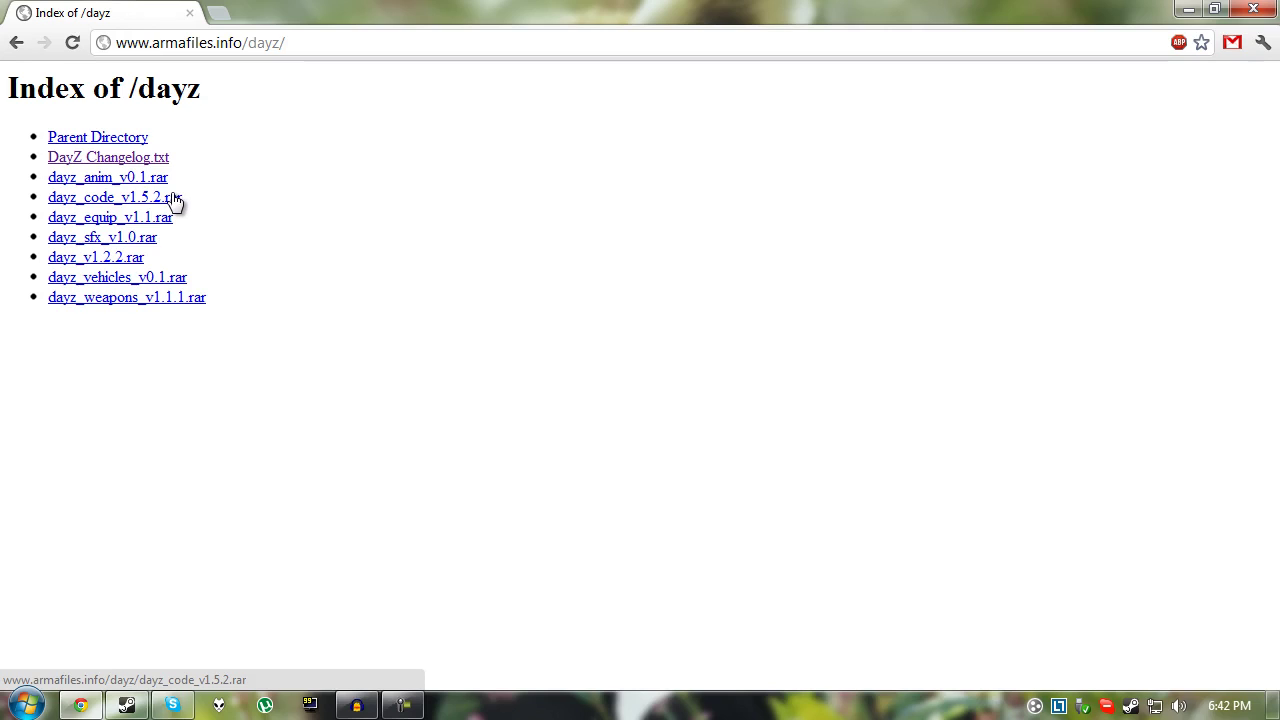
pyautogui.rightClick(172, 199)
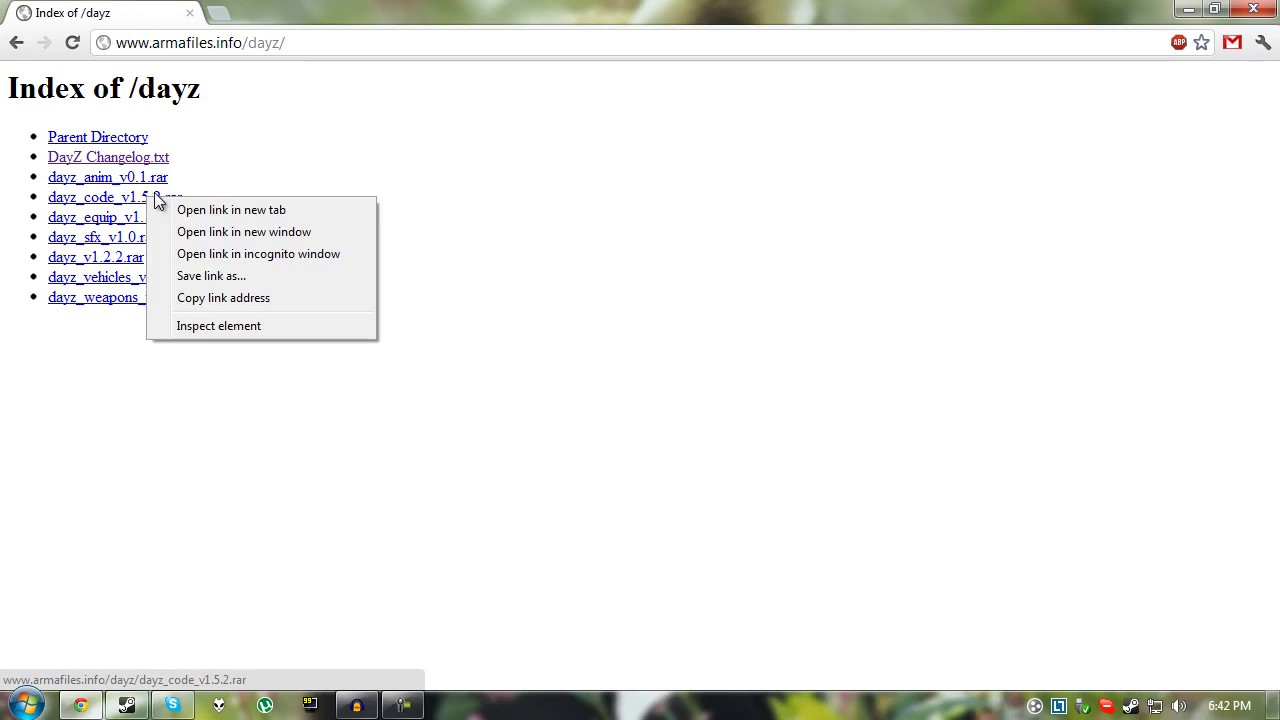
pyautogui.click(228, 144)
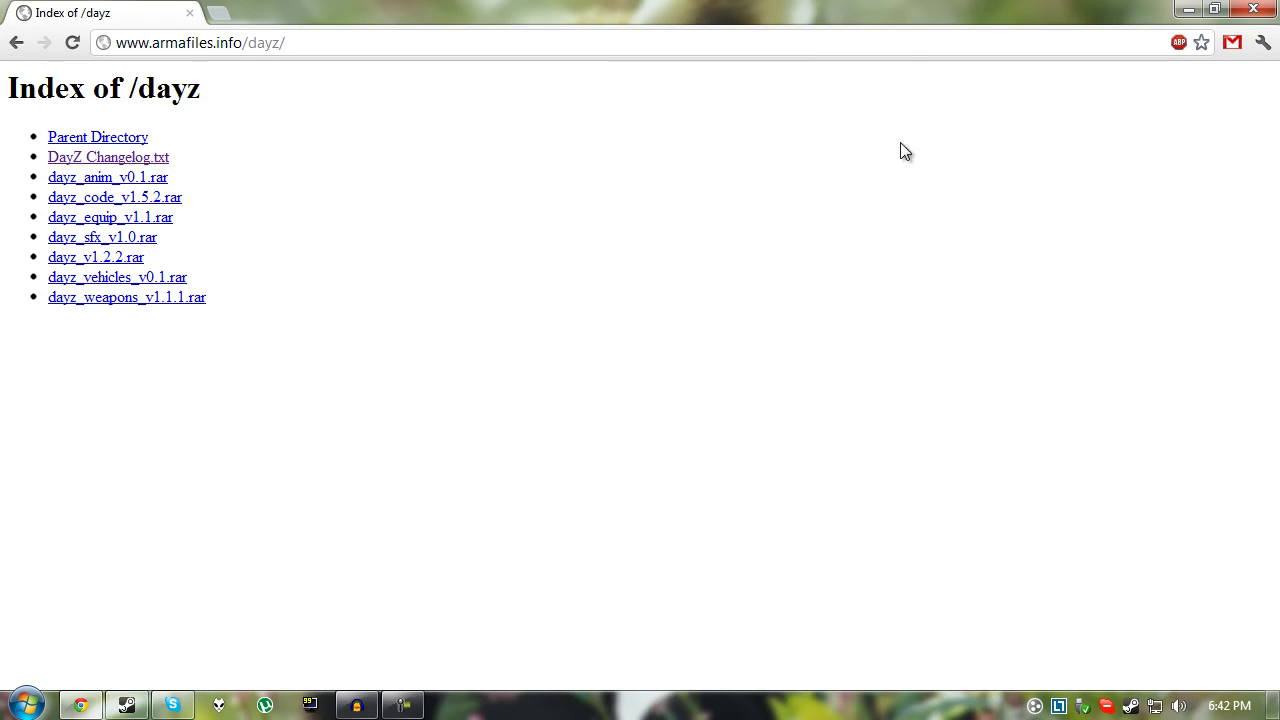
pyautogui.click(1189, 10)
# Open the DayZ folder inside Downloads via the Start menu
pyautogui.press('super')
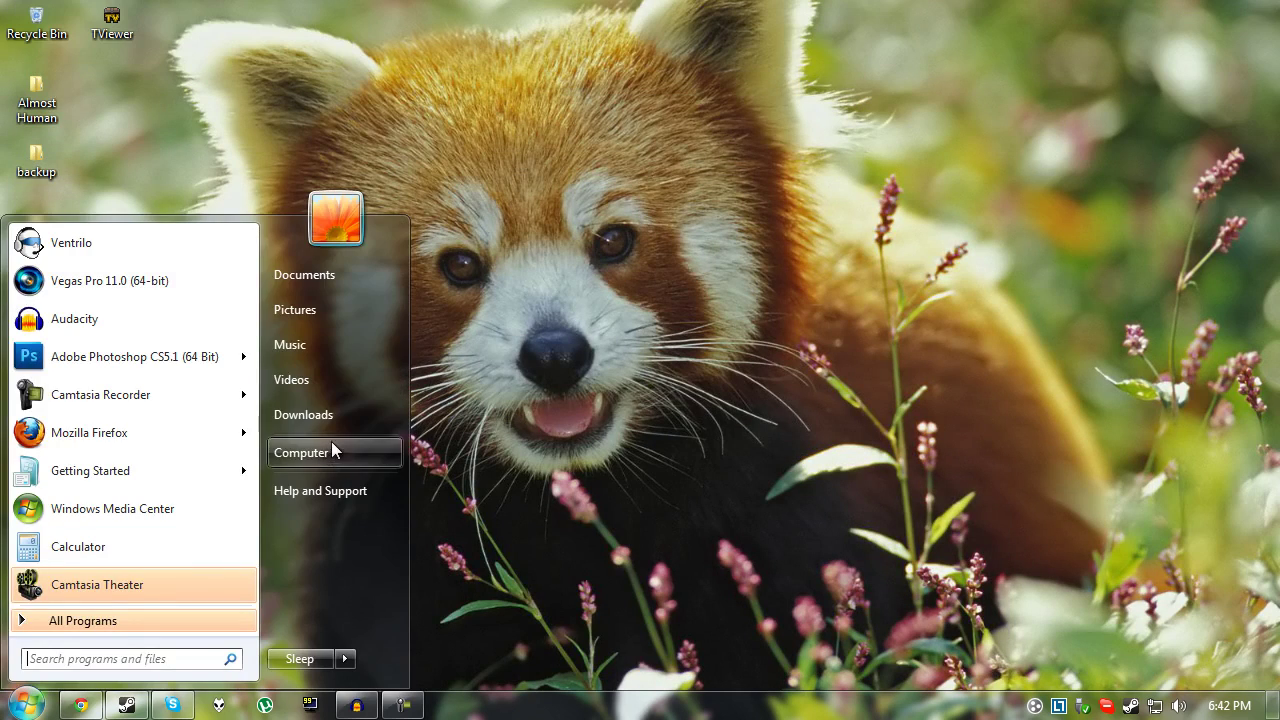
pyautogui.click(340, 416)
pyautogui.doubleClick(567, 225)
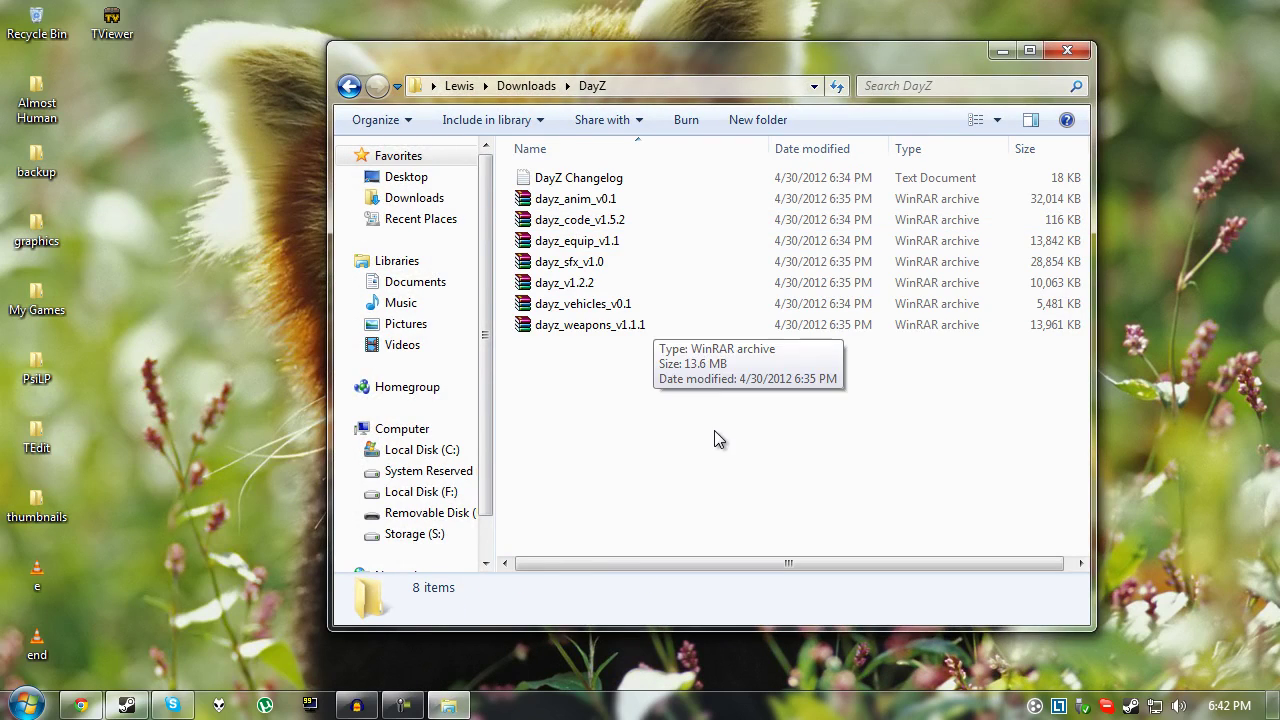
# Select all eight DayZ files and cut them for moving
pyautogui.moveTo(659, 418); pyautogui.dragTo(600, 212)
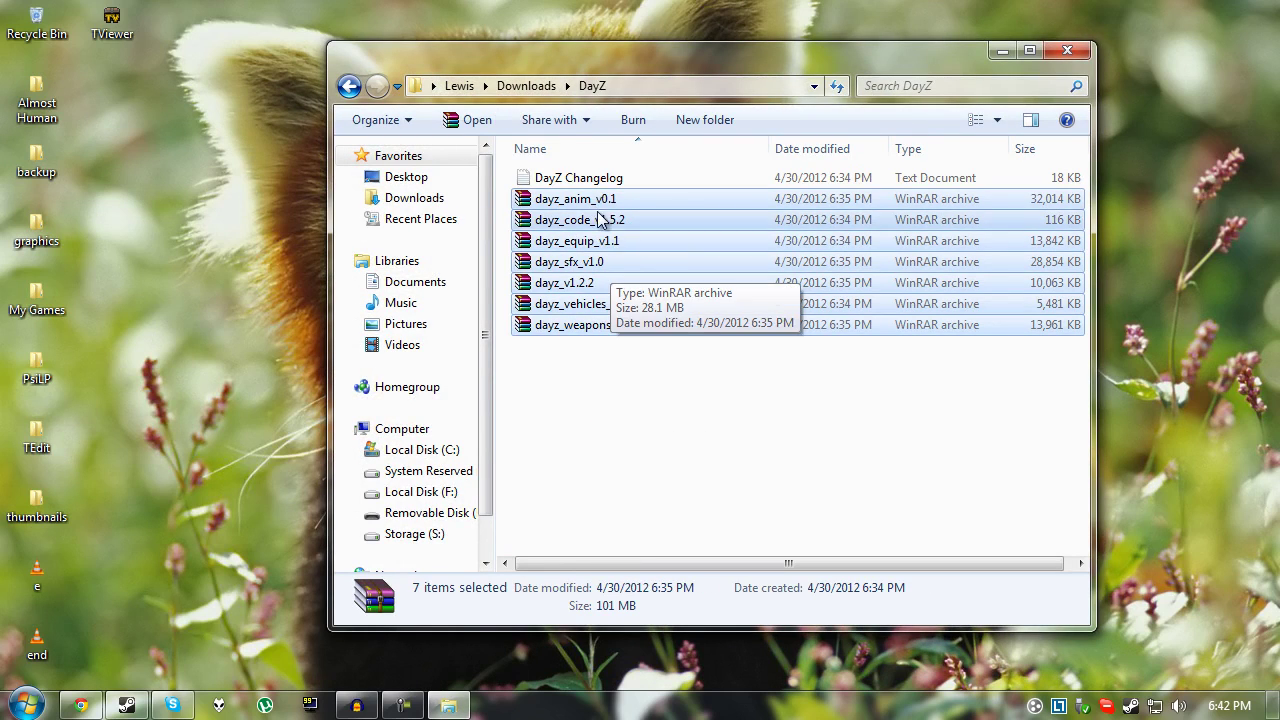
pyautogui.click(662, 345)
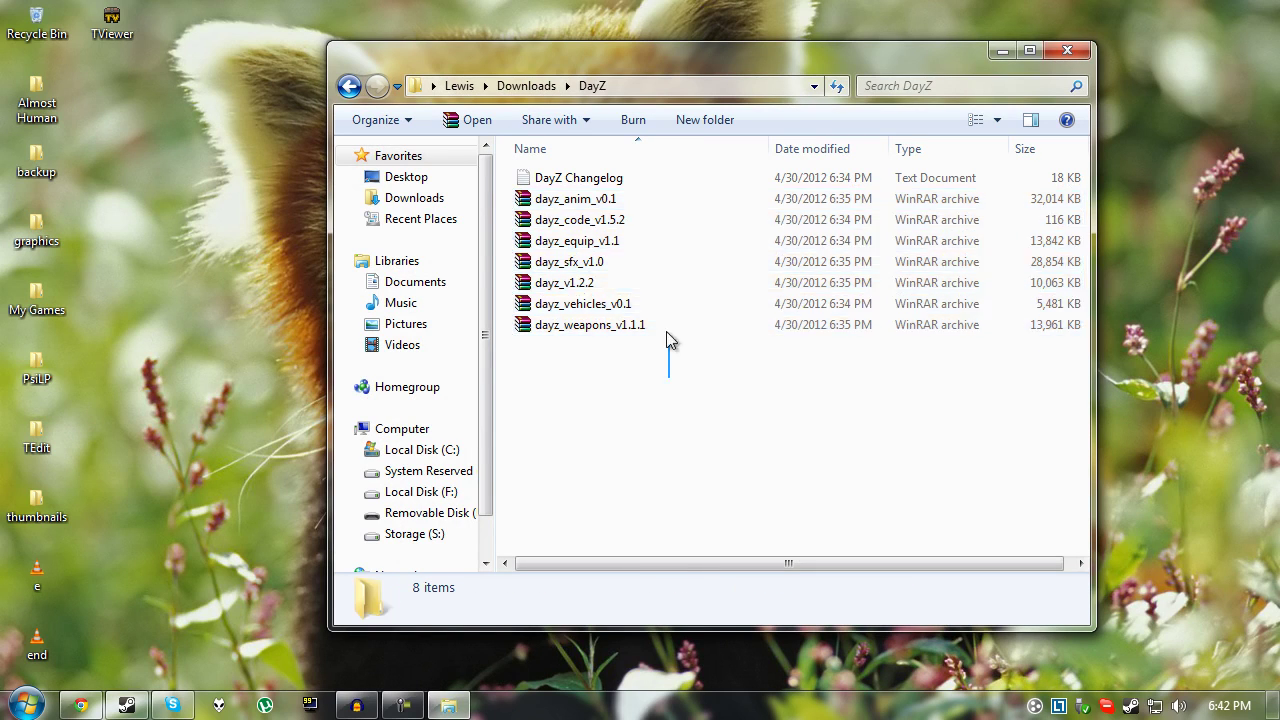
pyautogui.hotkey('ctrl', 'a')
pyautogui.click(663, 406)
pyautogui.moveTo(663, 406); pyautogui.dragTo(563, 171)
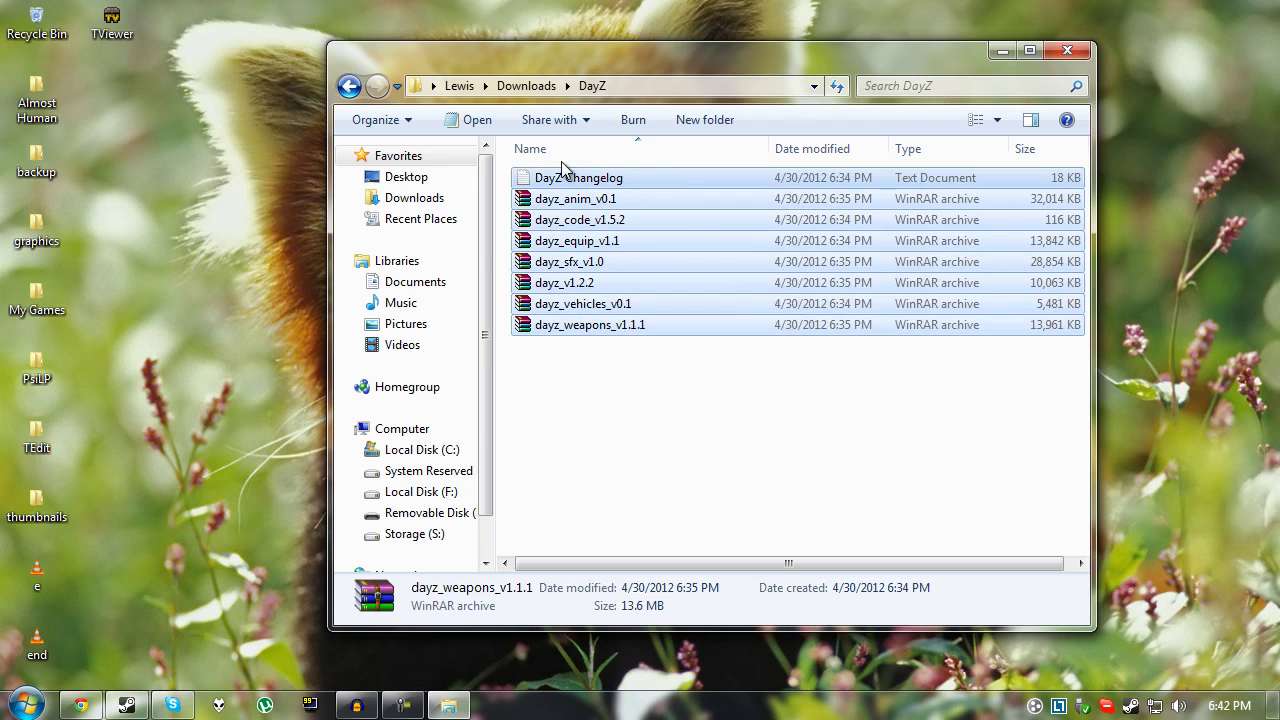
pyautogui.rightClick(597, 285)
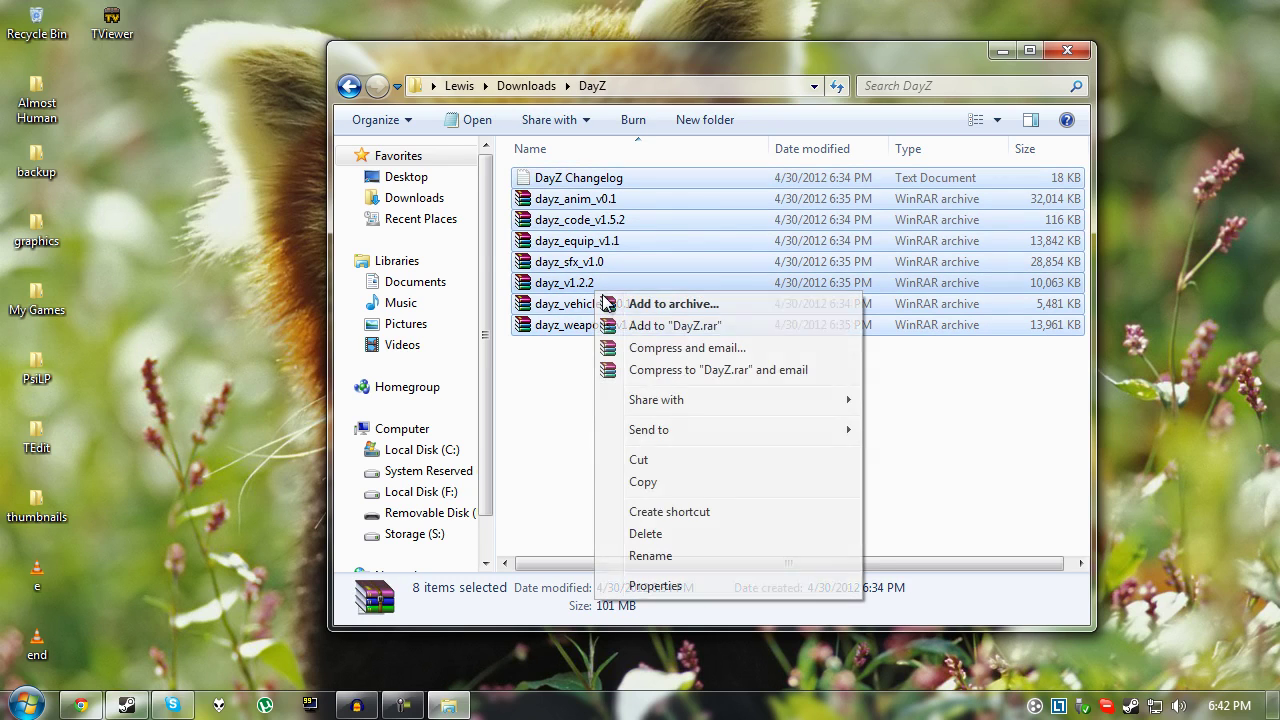
pyautogui.click(703, 455)
pyautogui.click(27, 705)
# Browse to C:\Program Files (x86)\Steam\steamapps\common\arma 2 operation arrowhead
pyautogui.click(285, 452)
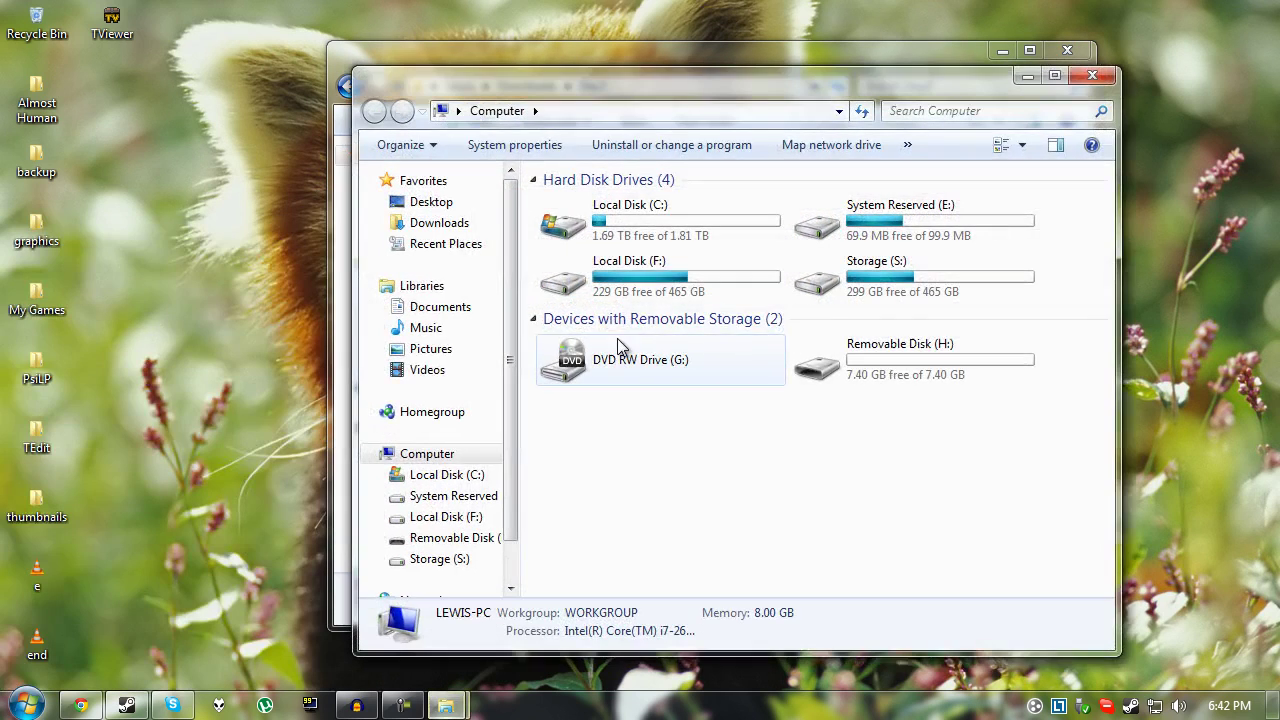
pyautogui.doubleClick(669, 232)
pyautogui.doubleClick(669, 289)
pyautogui.scroll(-3, 655, 484)
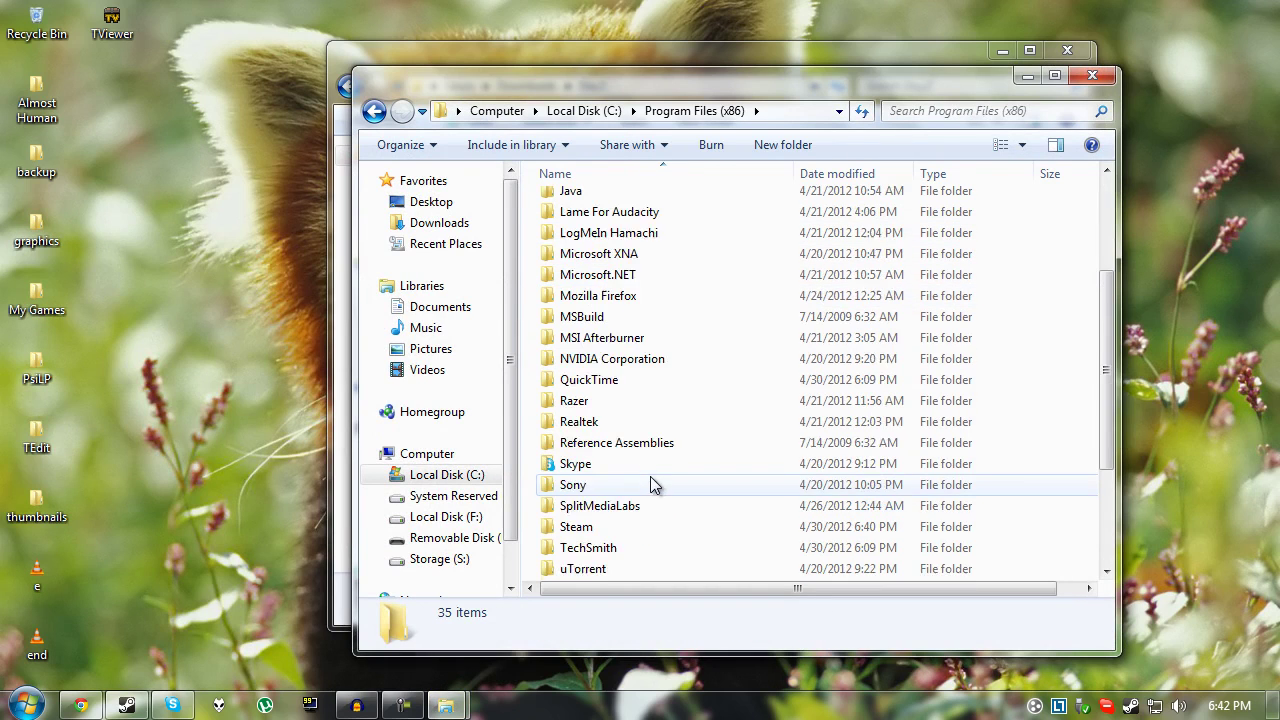
pyautogui.doubleClick(620, 526)
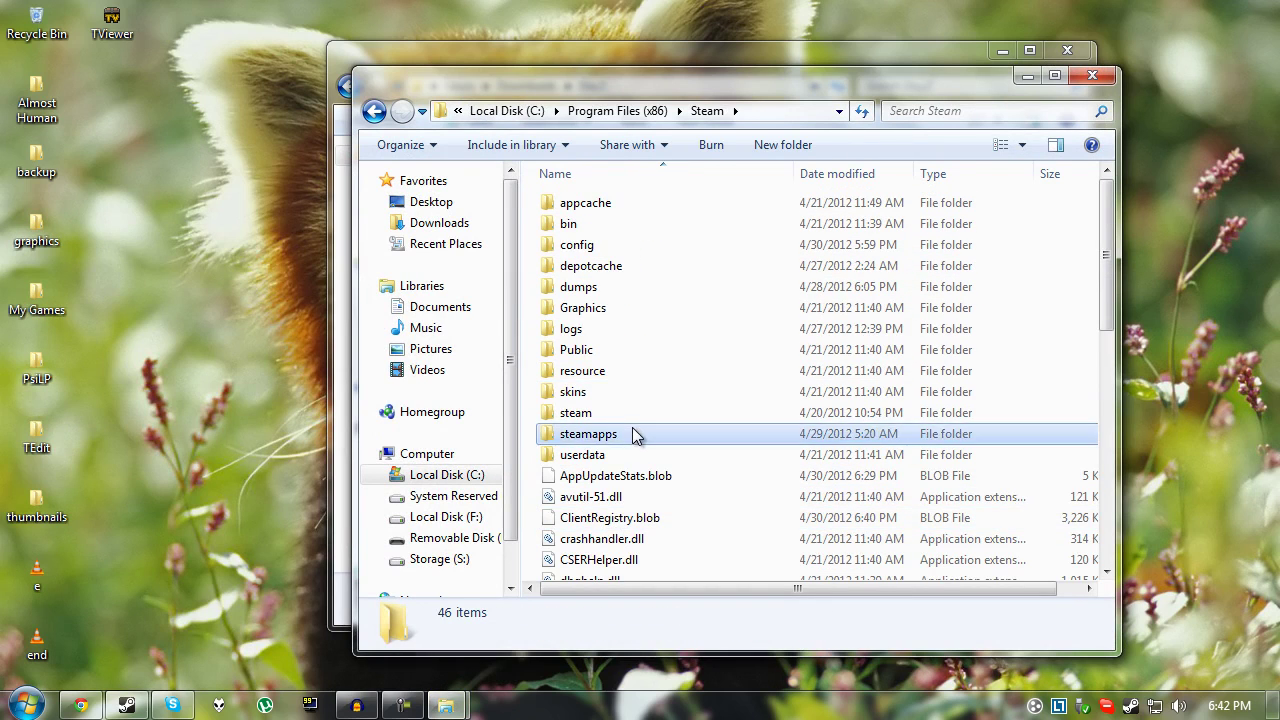
pyautogui.doubleClick(632, 433)
pyautogui.doubleClick(634, 205)
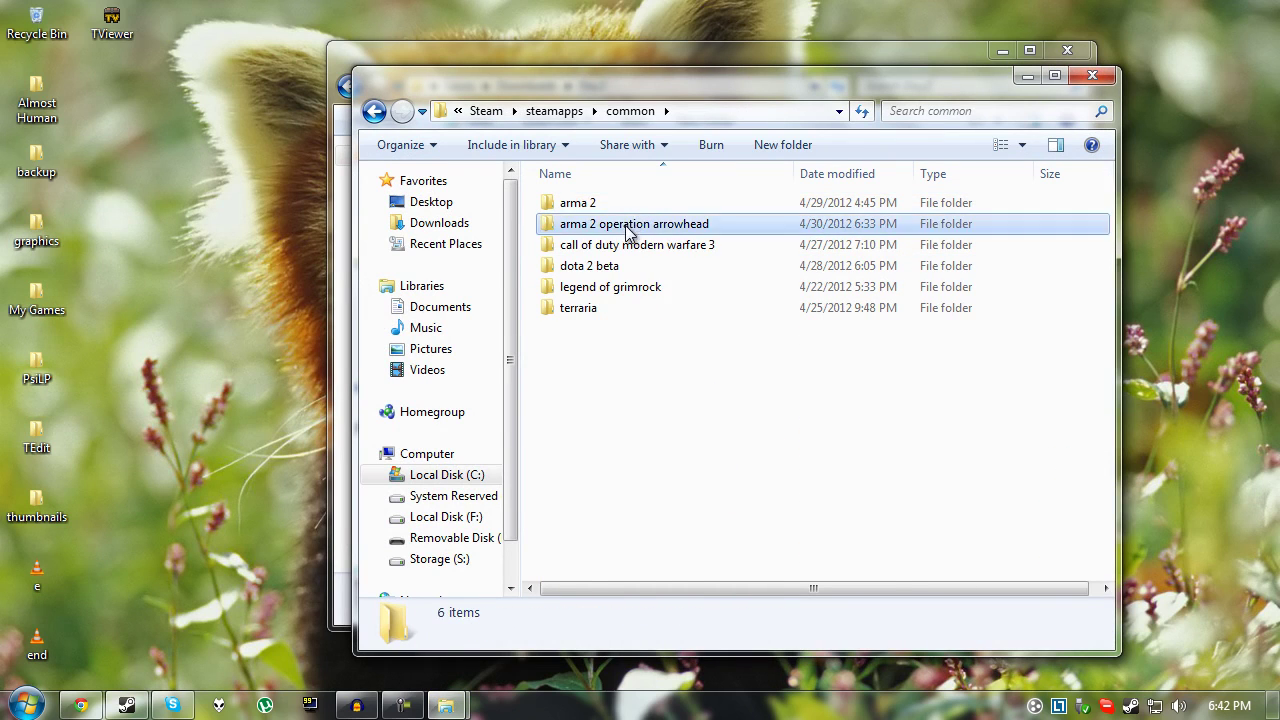
pyautogui.doubleClick(626, 225)
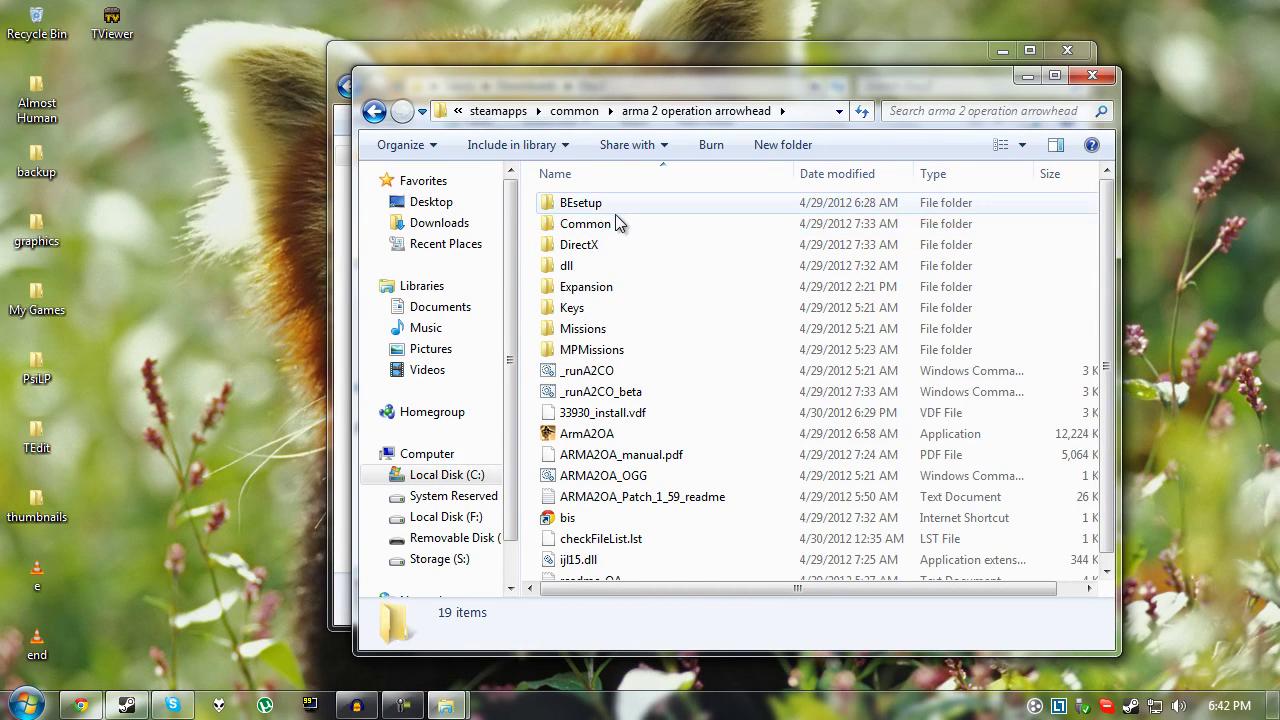
pyautogui.click(818, 115)
pyautogui.click(516, 112)
pyautogui.rightClick(526, 206)
pyautogui.moveTo(571, 449)
pyautogui.click(795, 452)
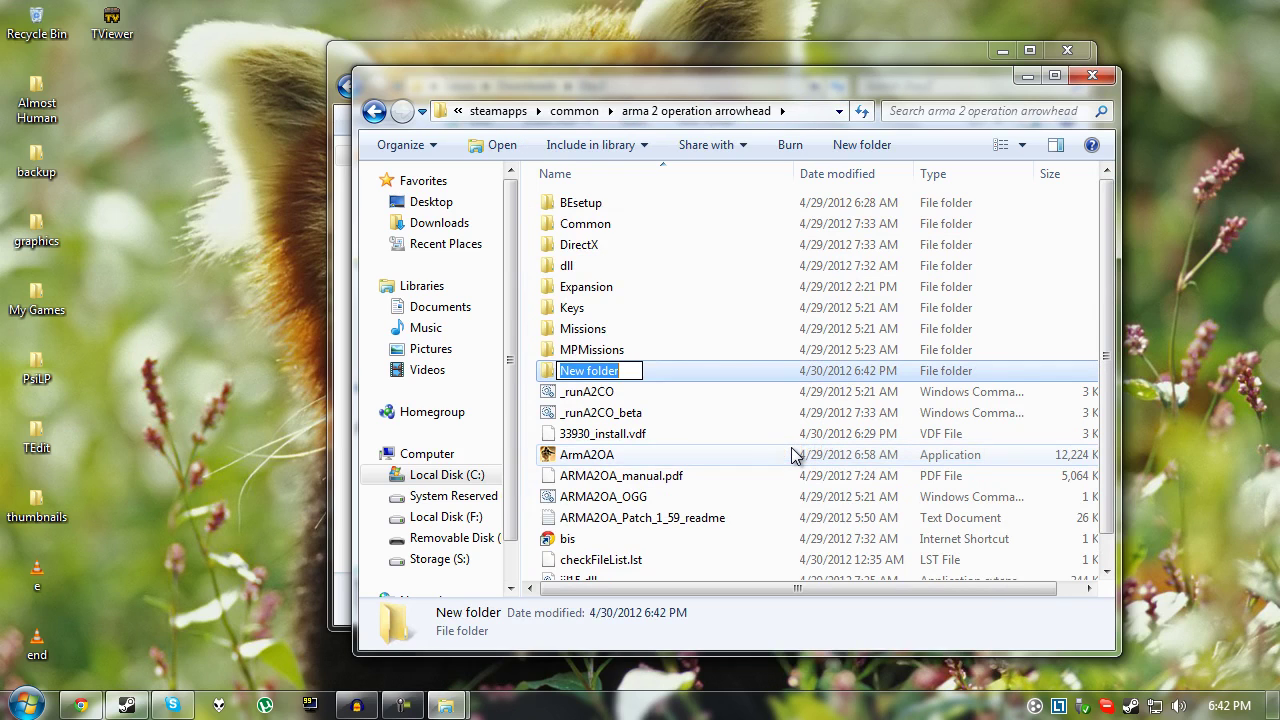
pyautogui.write('@DayZ')
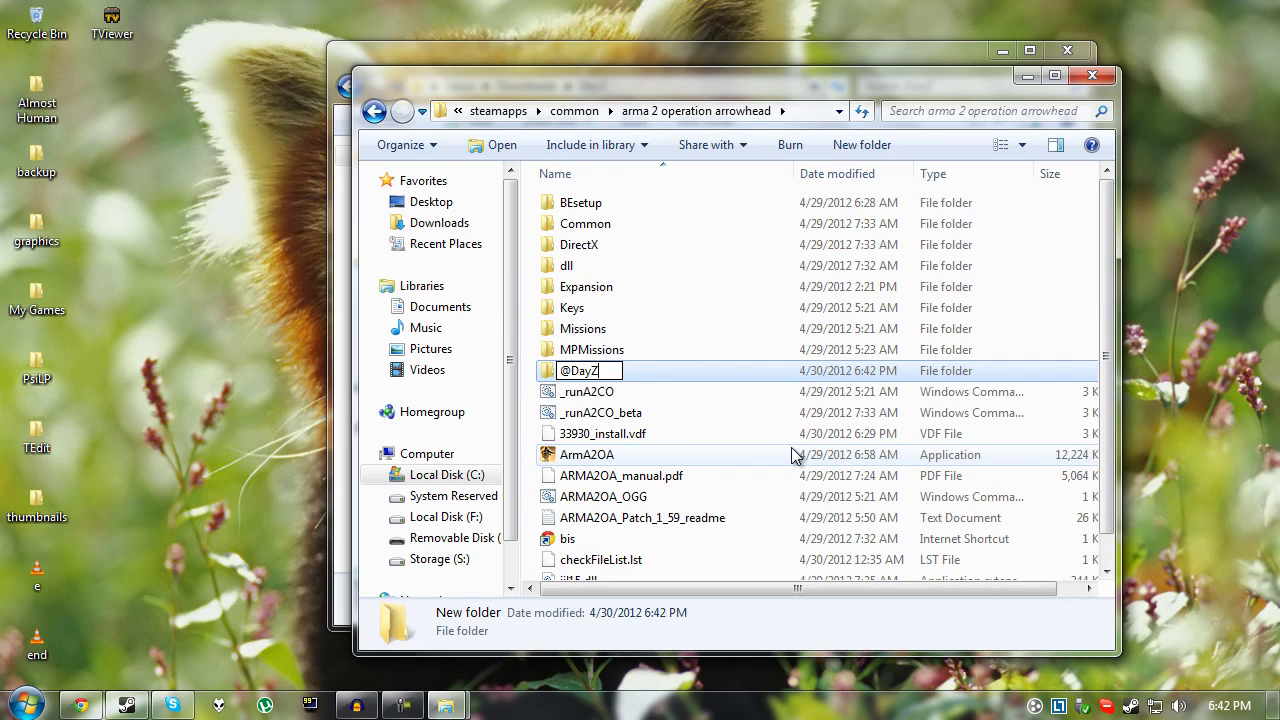
pyautogui.press('Return')
pyautogui.press('Return')
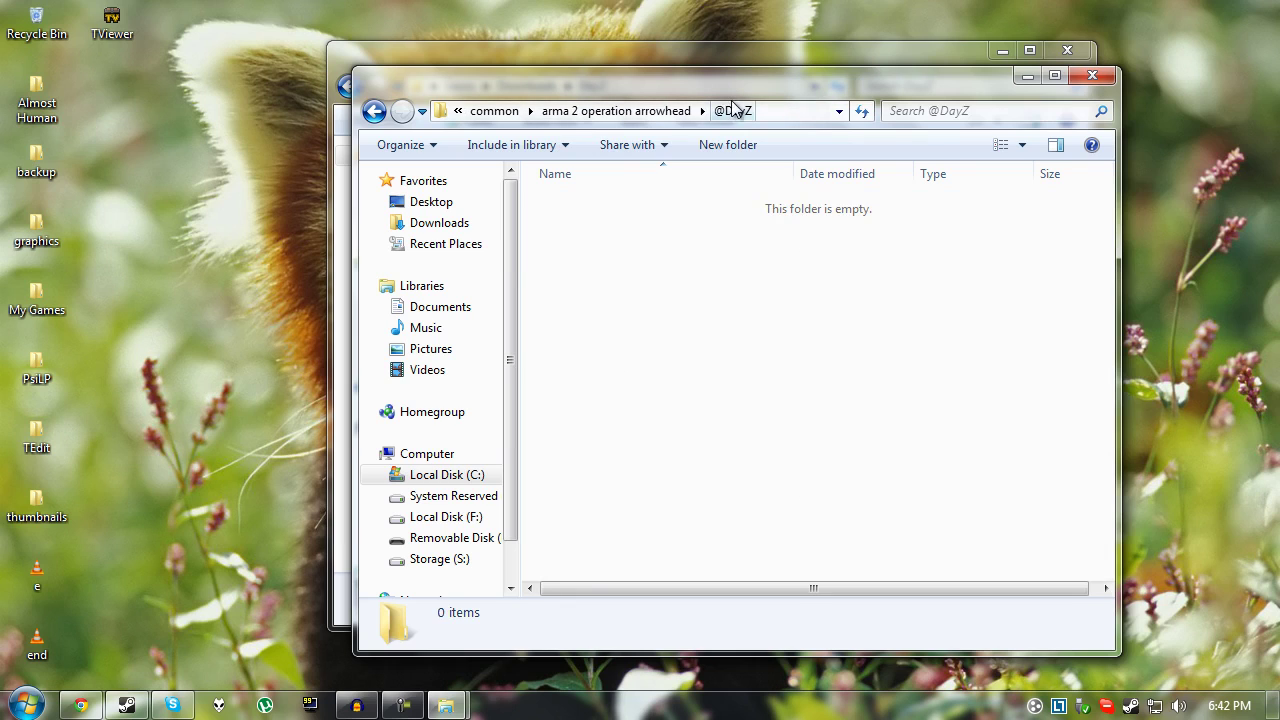
pyautogui.rightClick(649, 234)
pyautogui.moveTo(870, 474)
pyautogui.click(928, 477)
pyautogui.write('Addons')
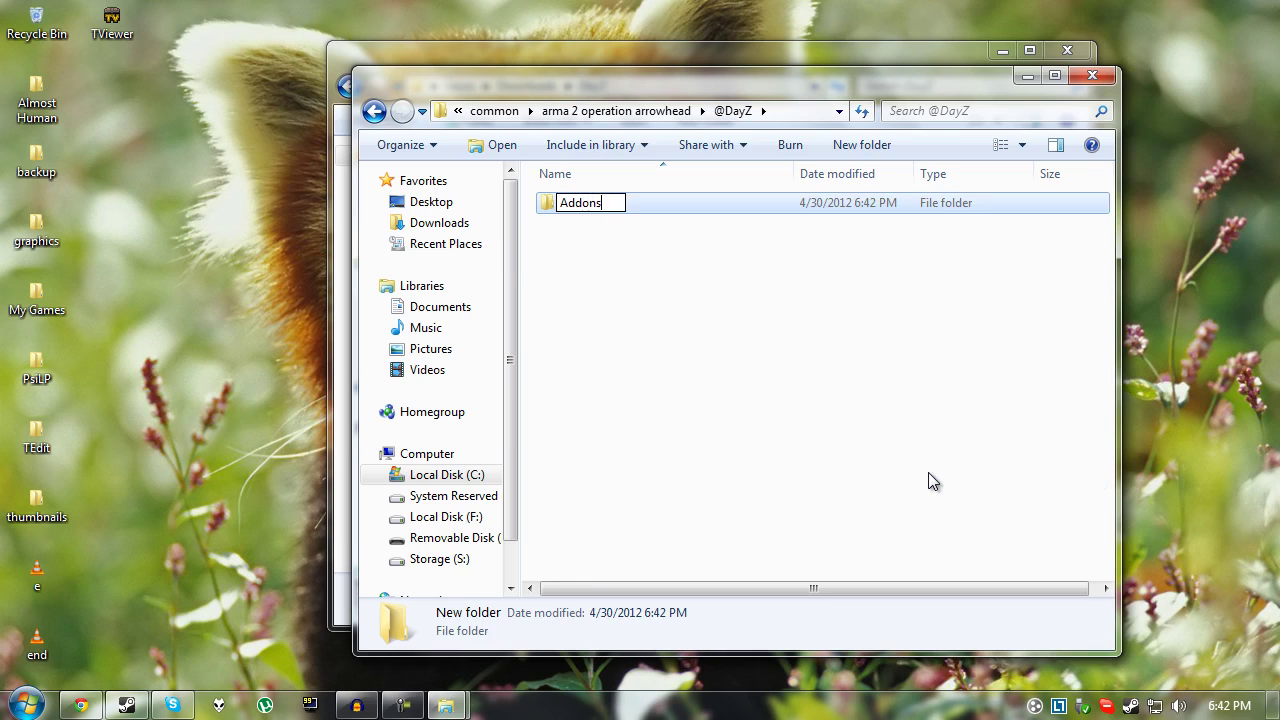
pyautogui.press('Return')
pyautogui.press('Return')
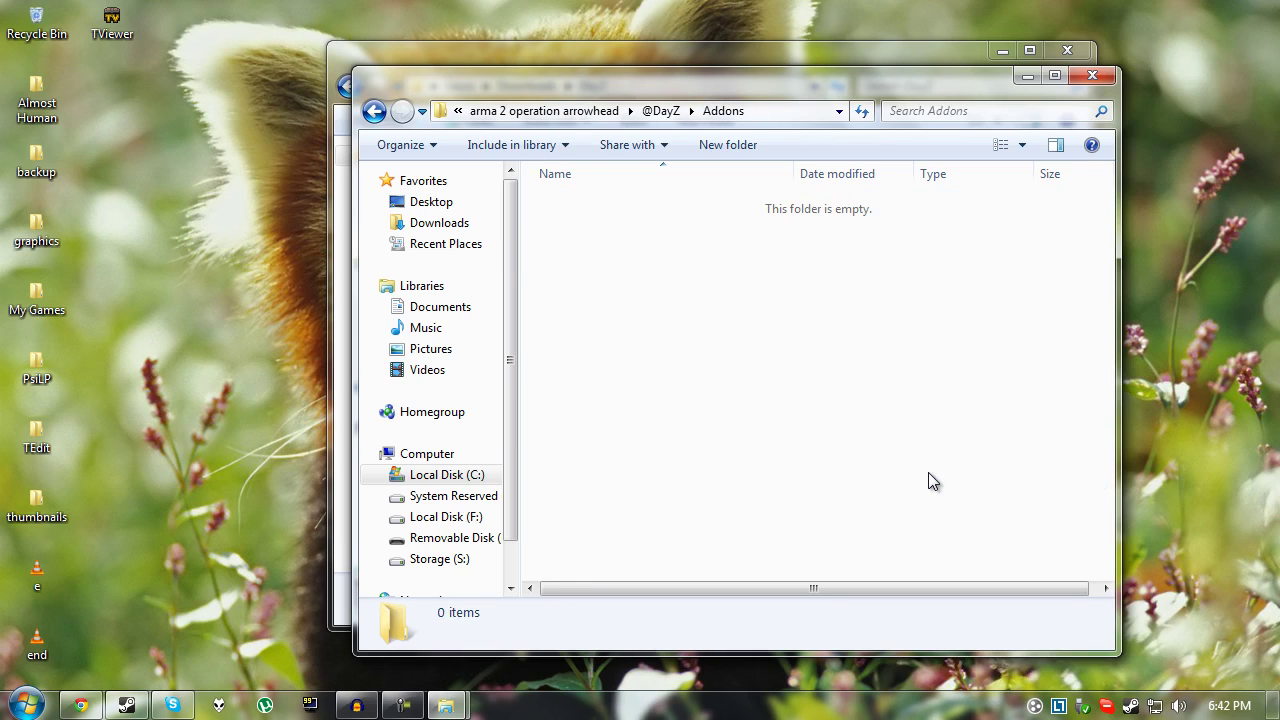
# Paste the eight DayZ files into Addons and select the seven archives
pyautogui.rightClick(783, 348)
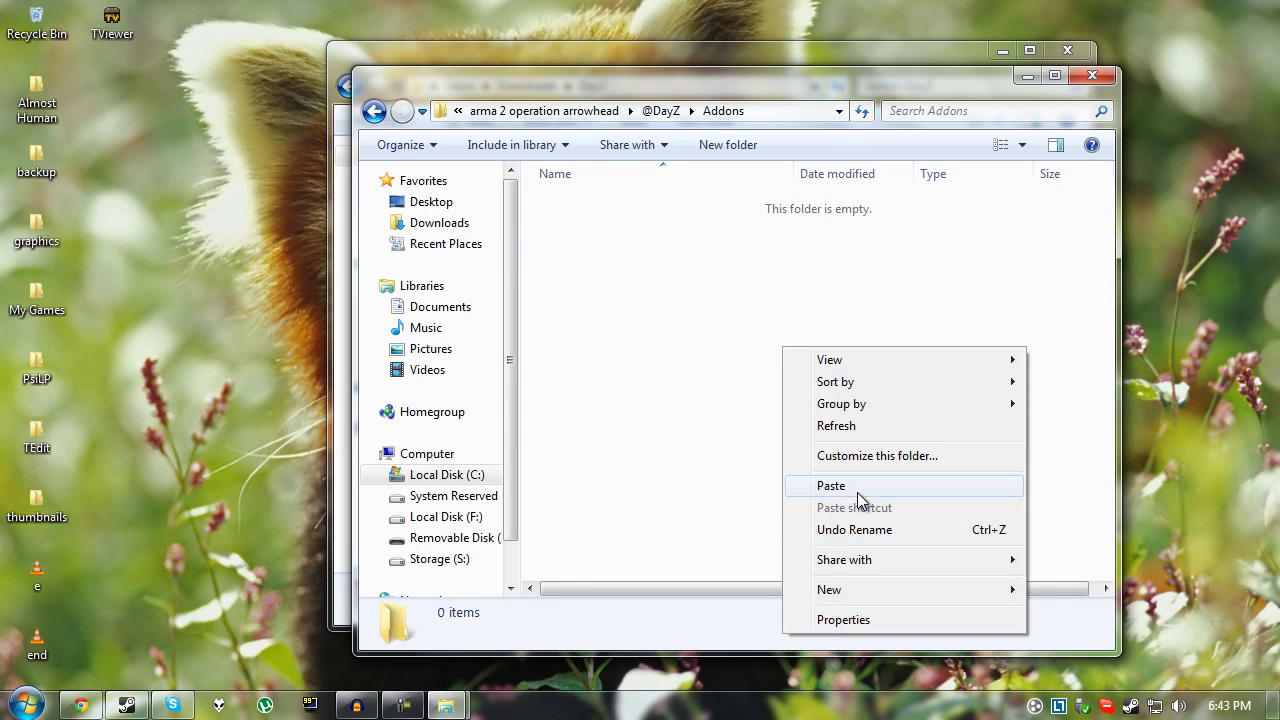
pyautogui.click(857, 490)
pyautogui.moveTo(797, 426); pyautogui.dragTo(618, 224)
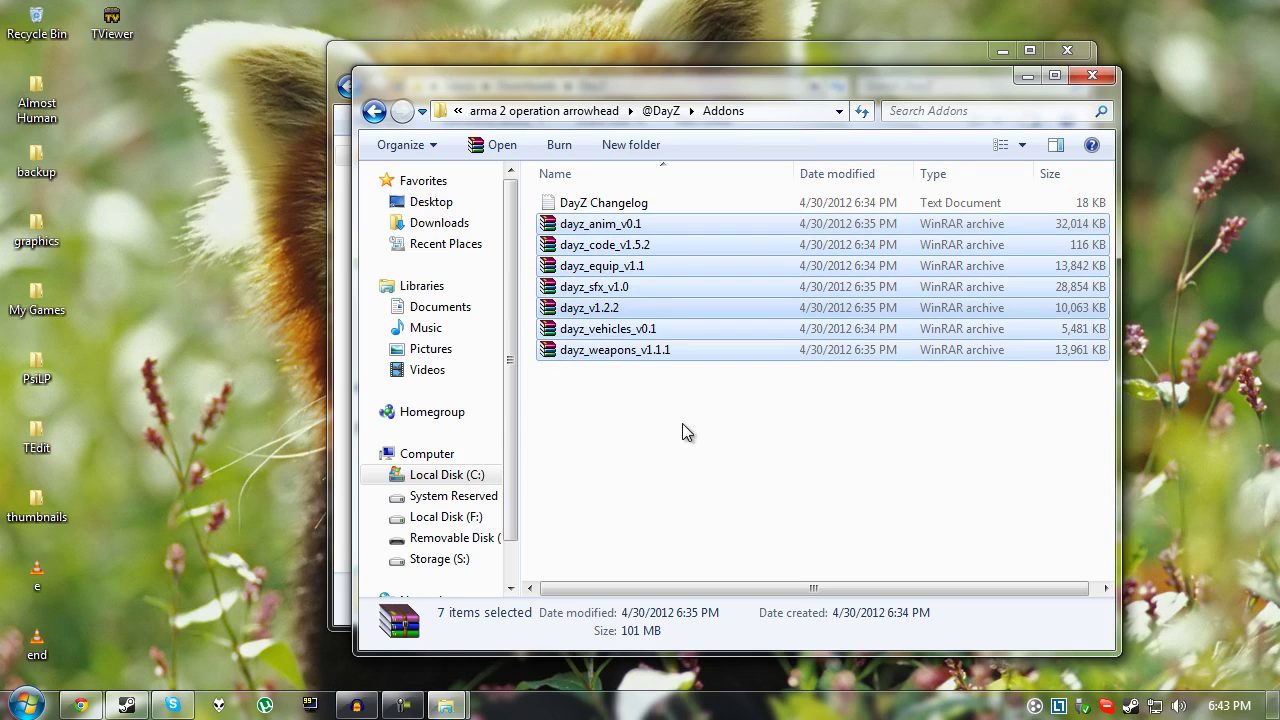
# Extract all seven selected DayZ archives directly into the Addons folder
pyautogui.moveTo(682, 423); pyautogui.dragTo(624, 224)
pyautogui.moveTo(670, 378); pyautogui.dragTo(620, 220)
pyautogui.rightClick(614, 231)
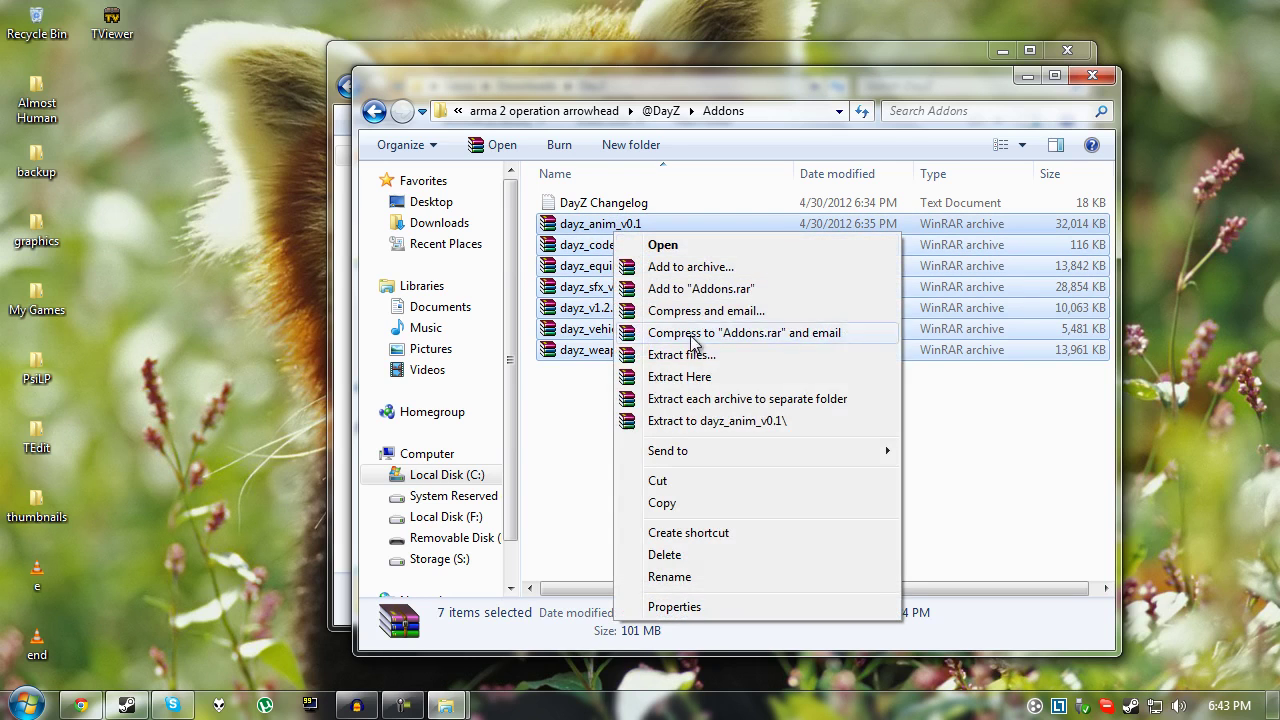
pyautogui.click(715, 378)
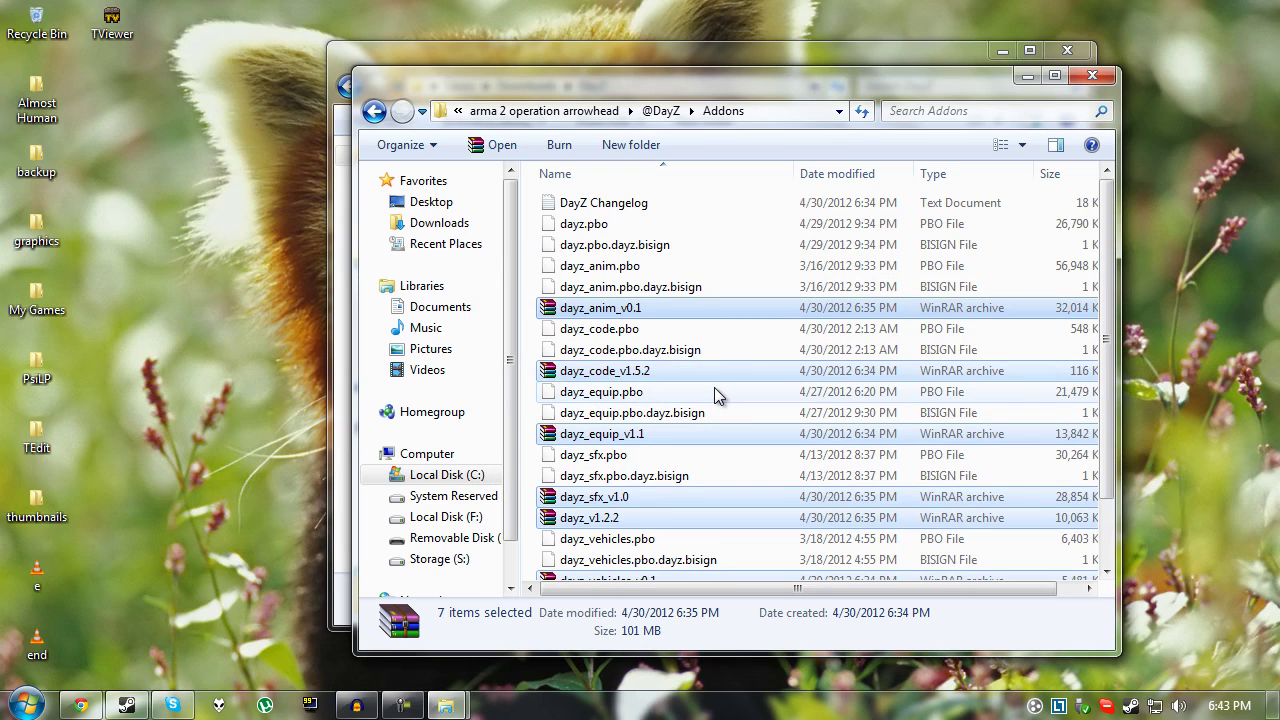
# Delete the seven archives to the Recycle Bin and close both Explorer windows
pyautogui.press('Delete')
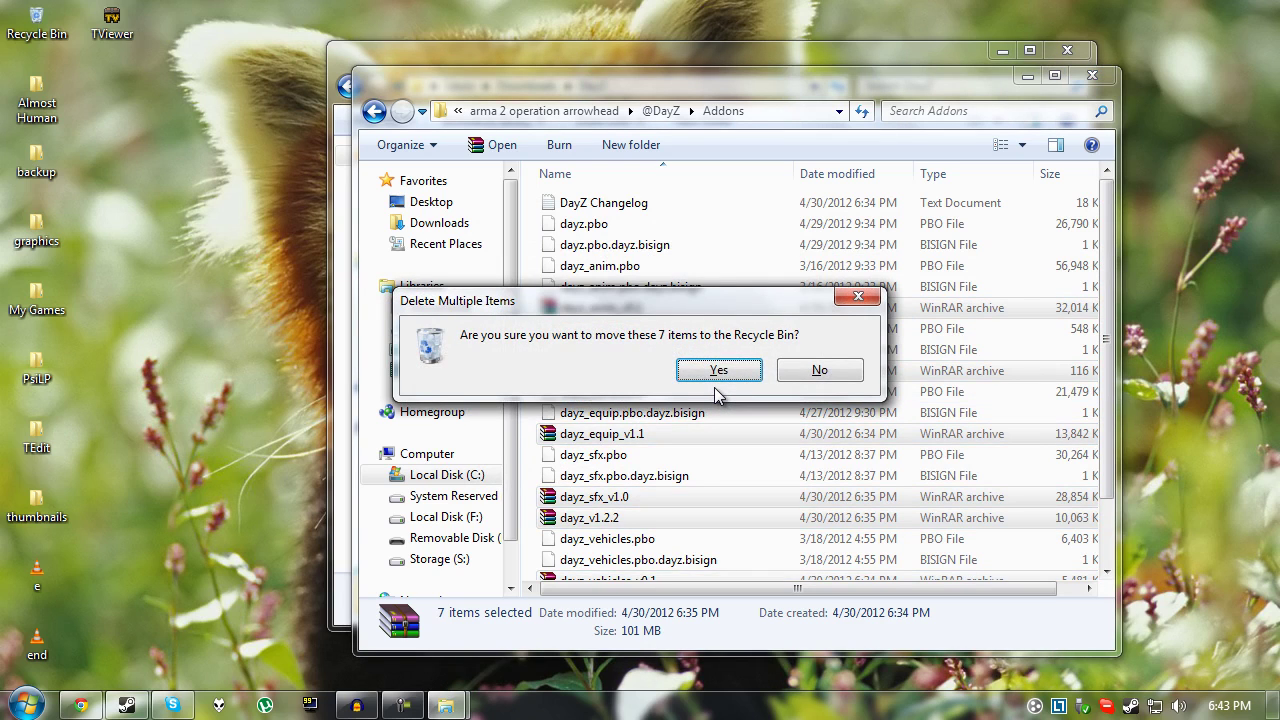
pyautogui.press('Return')
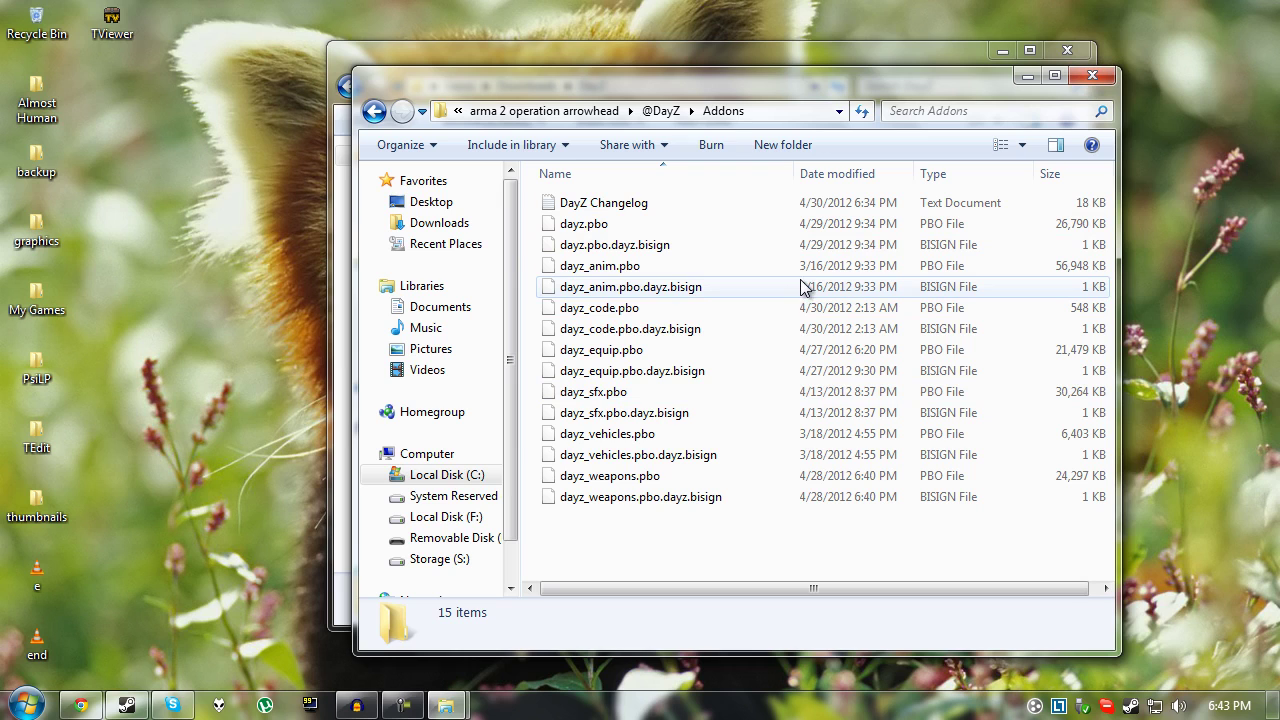
pyautogui.click(1090, 75)
pyautogui.click(1074, 56)
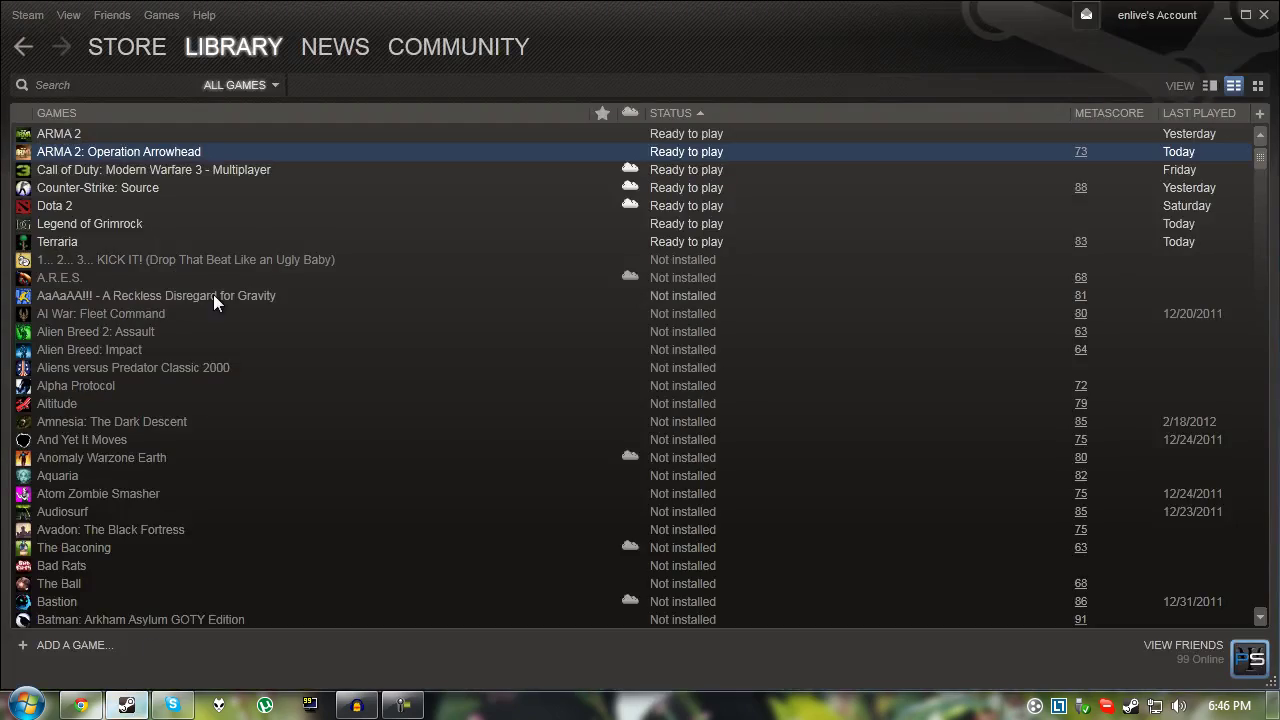
pyautogui.rightClick(172, 155)
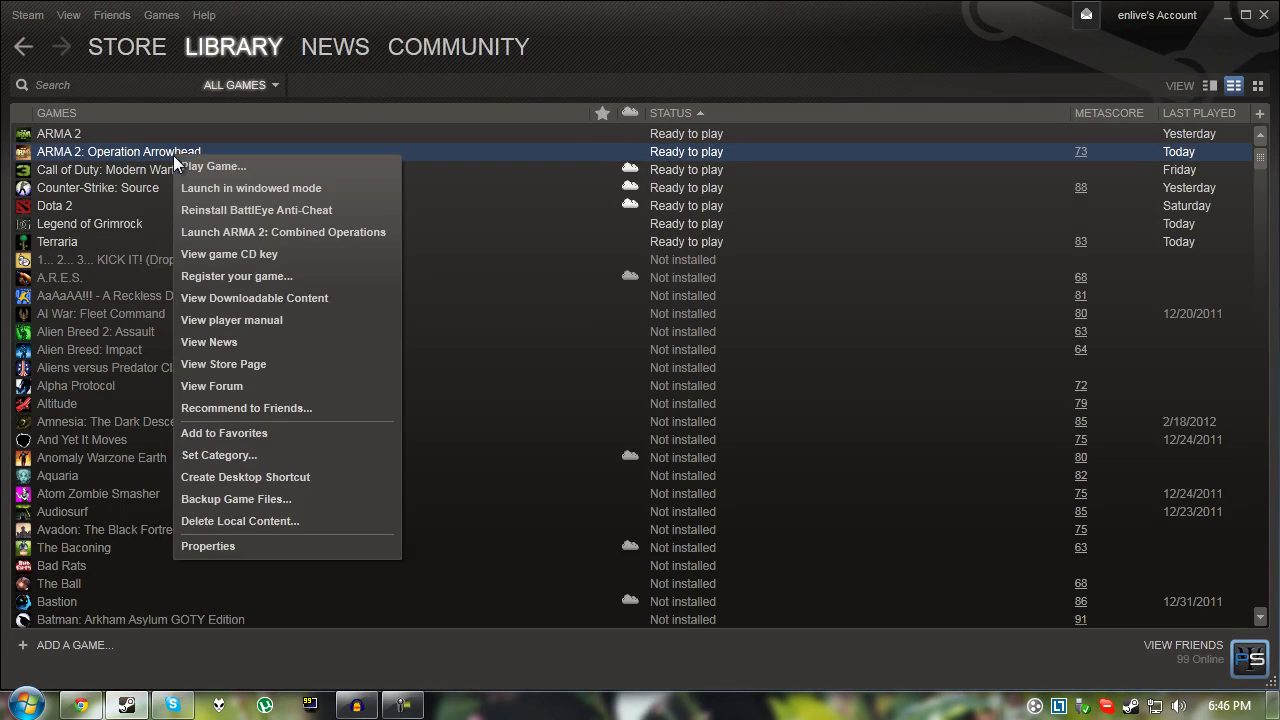
pyautogui.click(274, 546)
pyautogui.click(515, 413)
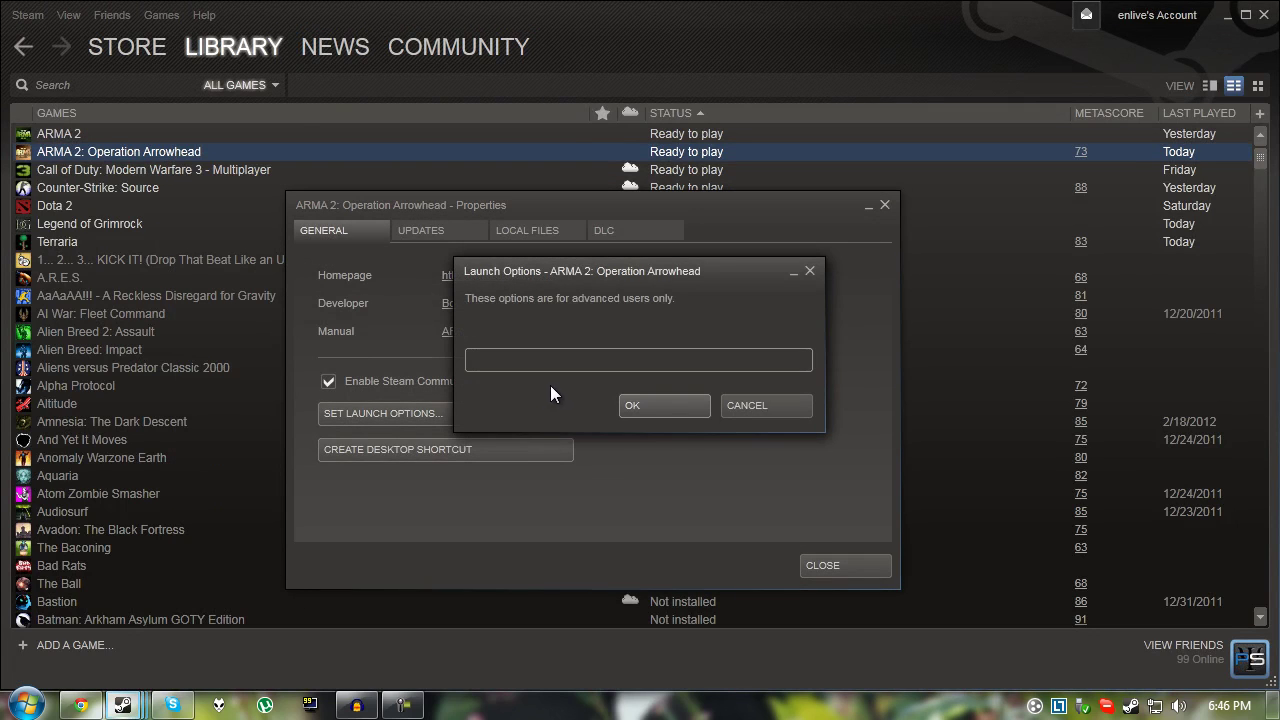
pyautogui.write('-mod=@')
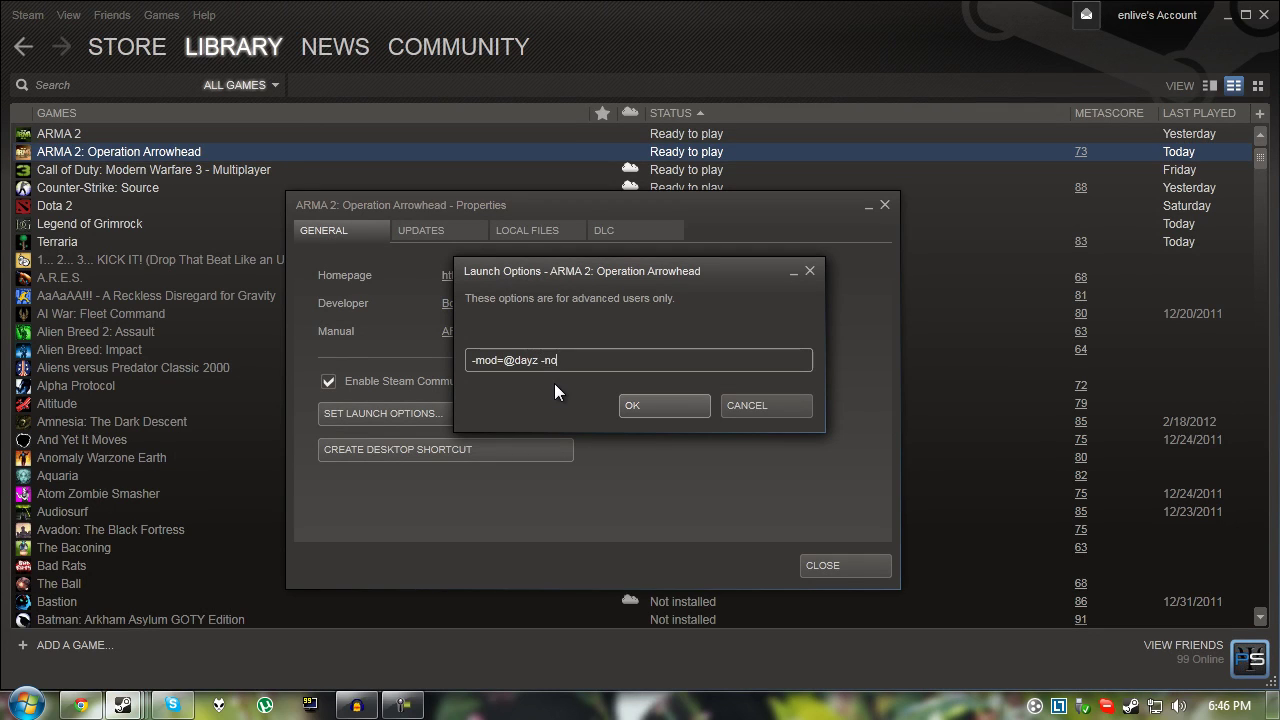
pyautogui.write('dayz -nosplash')
pyautogui.write('-window')
pyautogui.moveTo(591, 362); pyautogui.dragTo(407, 360)
pyautogui.click(586, 362)
pyautogui.moveTo(586, 362); pyautogui.dragTo(456, 354)
pyautogui.click(574, 368)
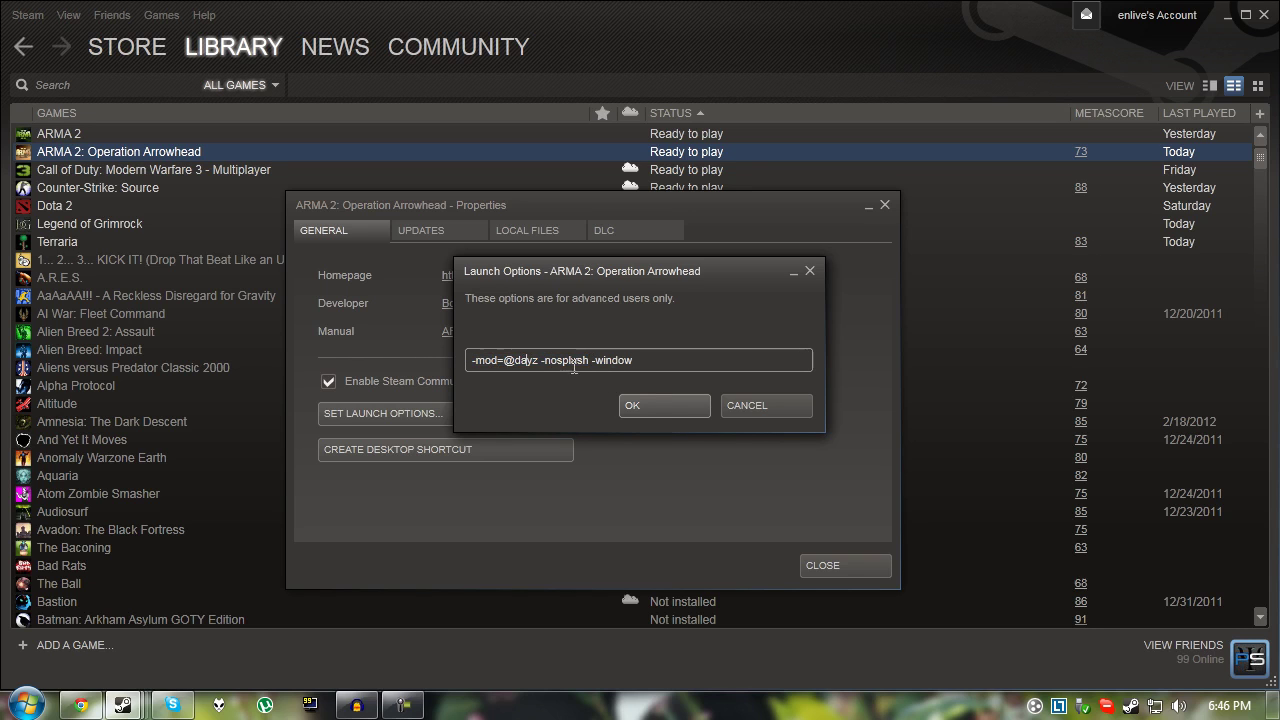
pyautogui.click(649, 406)
pyautogui.click(820, 562)
# Play the game as ARMA 2: Combined Operations and close the Steam window
pyautogui.doubleClick(280, 155)
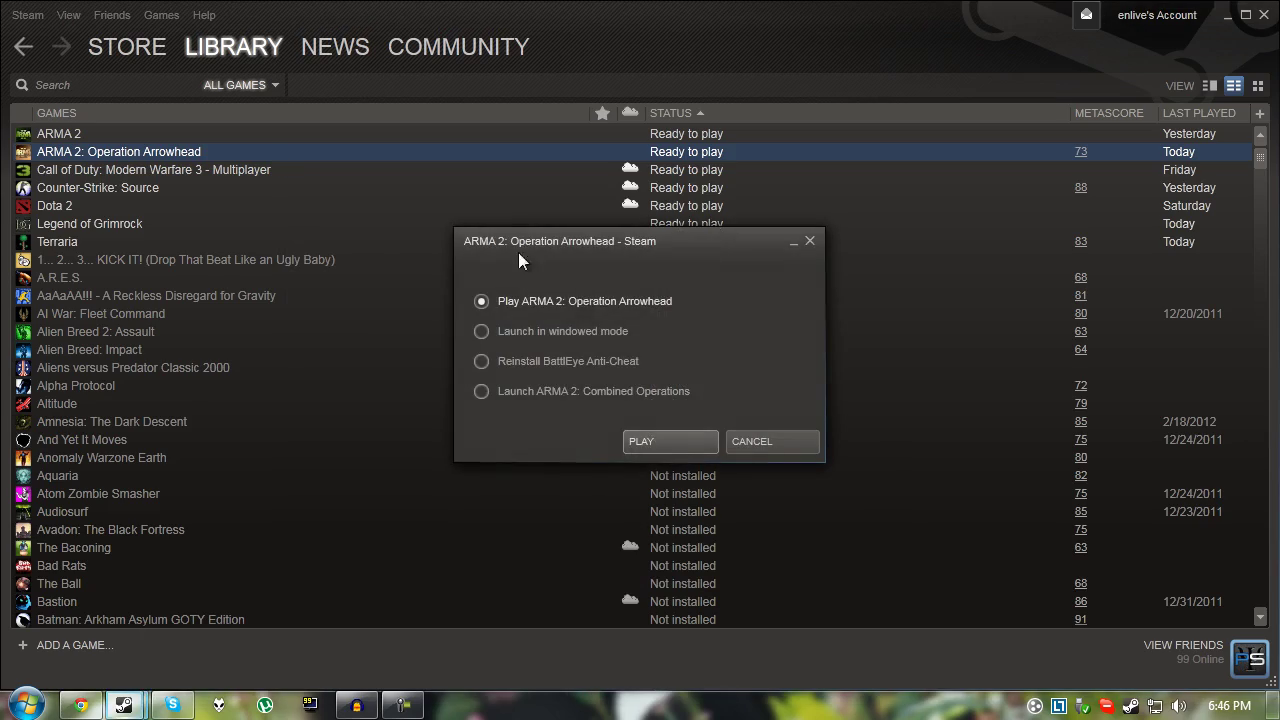
pyautogui.click(550, 391)
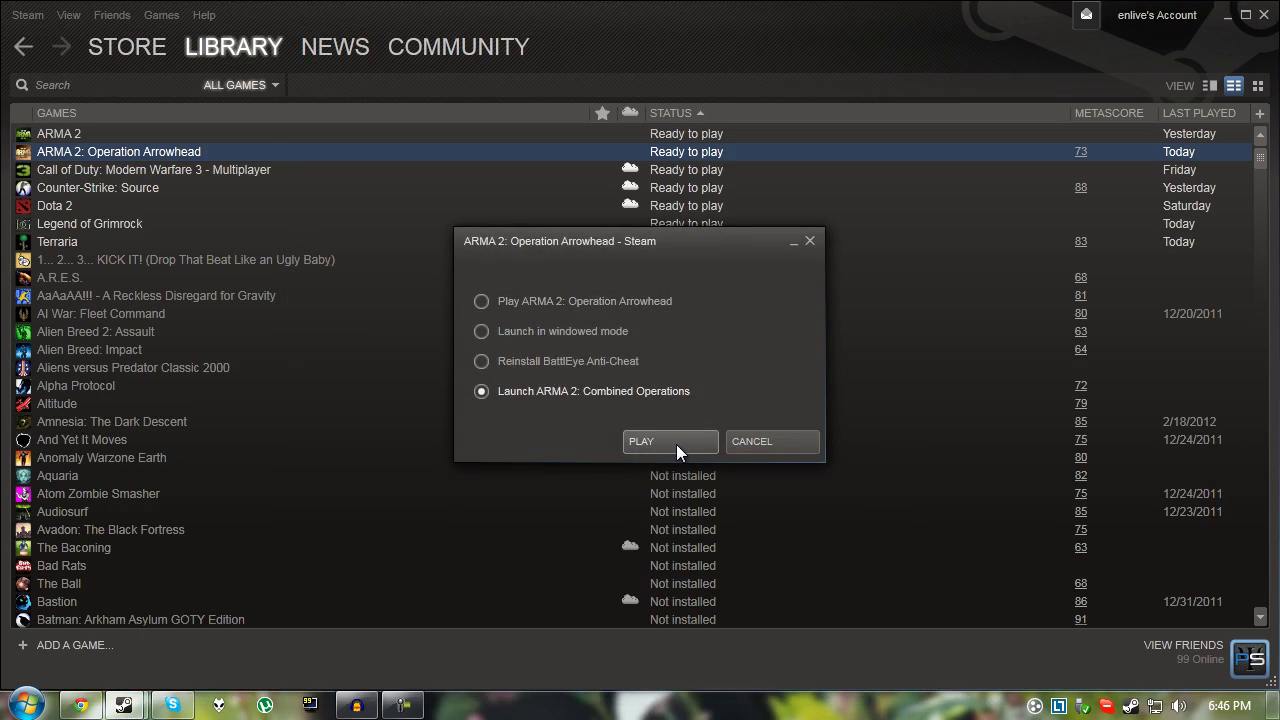
pyautogui.click(677, 444)
pyautogui.click(1264, 16)
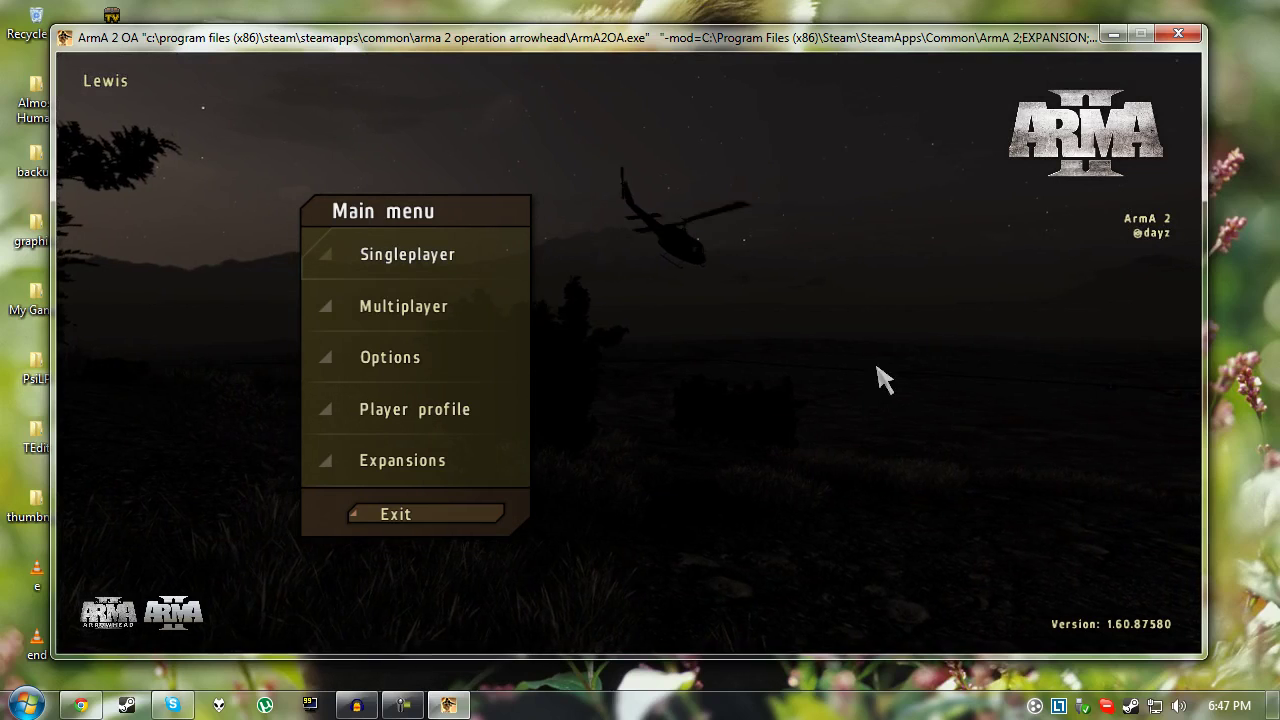
# Open Multiplayer, sort servers by Mission, and select the DayZ Zombie RPG - EU1 server
pyautogui.click(485, 306)
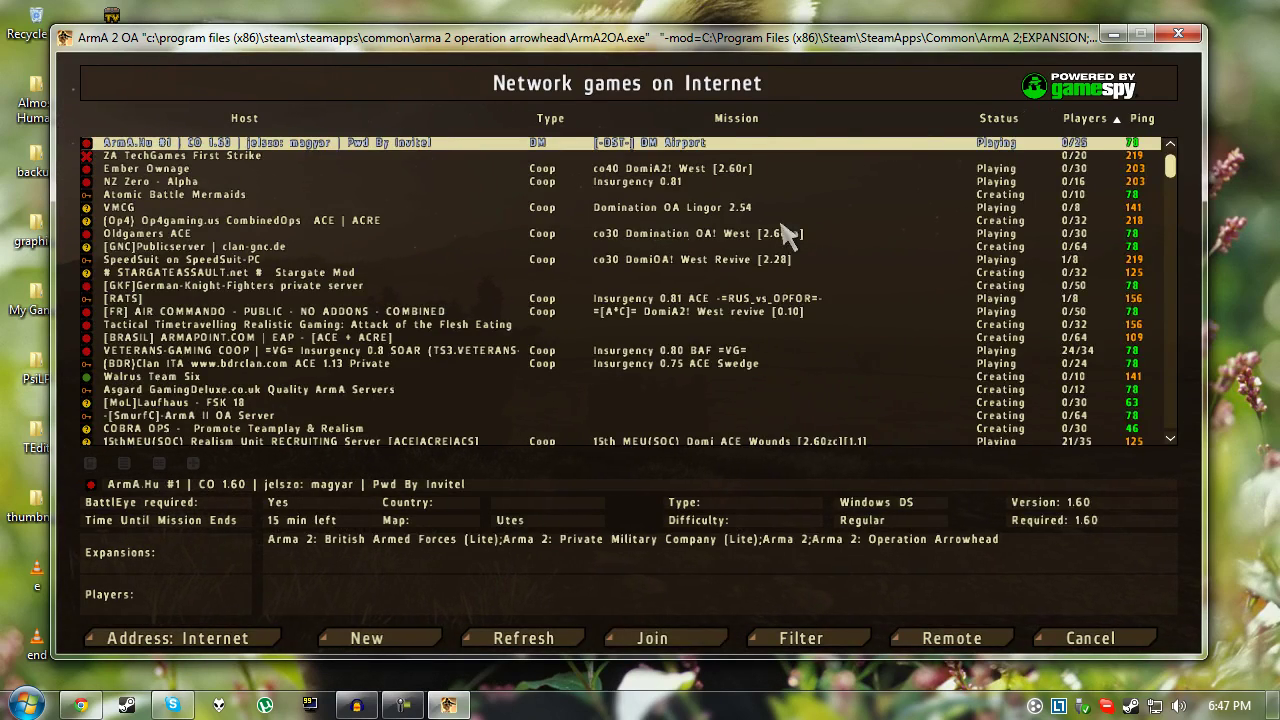
pyautogui.click(765, 120)
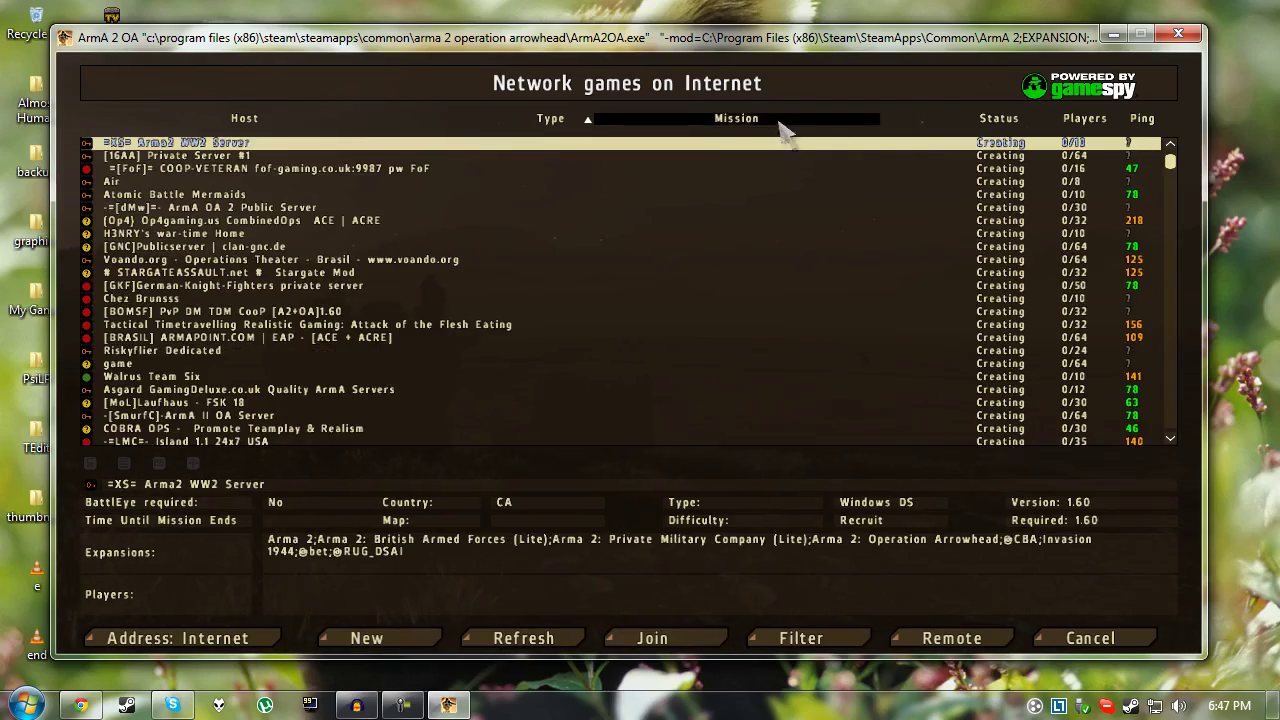
pyautogui.click(758, 121)
pyautogui.click(758, 121)
pyautogui.moveTo(1170, 165); pyautogui.dragTo(1170, 260)
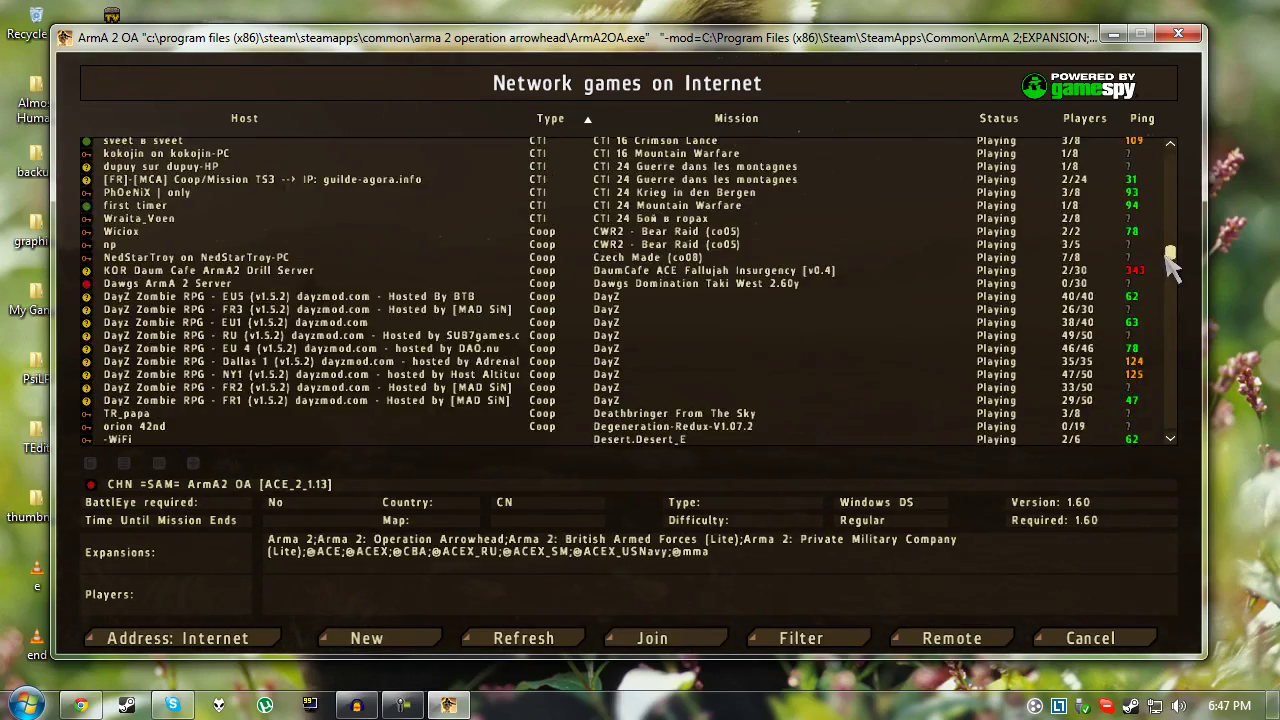
pyautogui.click(691, 323)
pyautogui.scroll(-1, 688, 340)
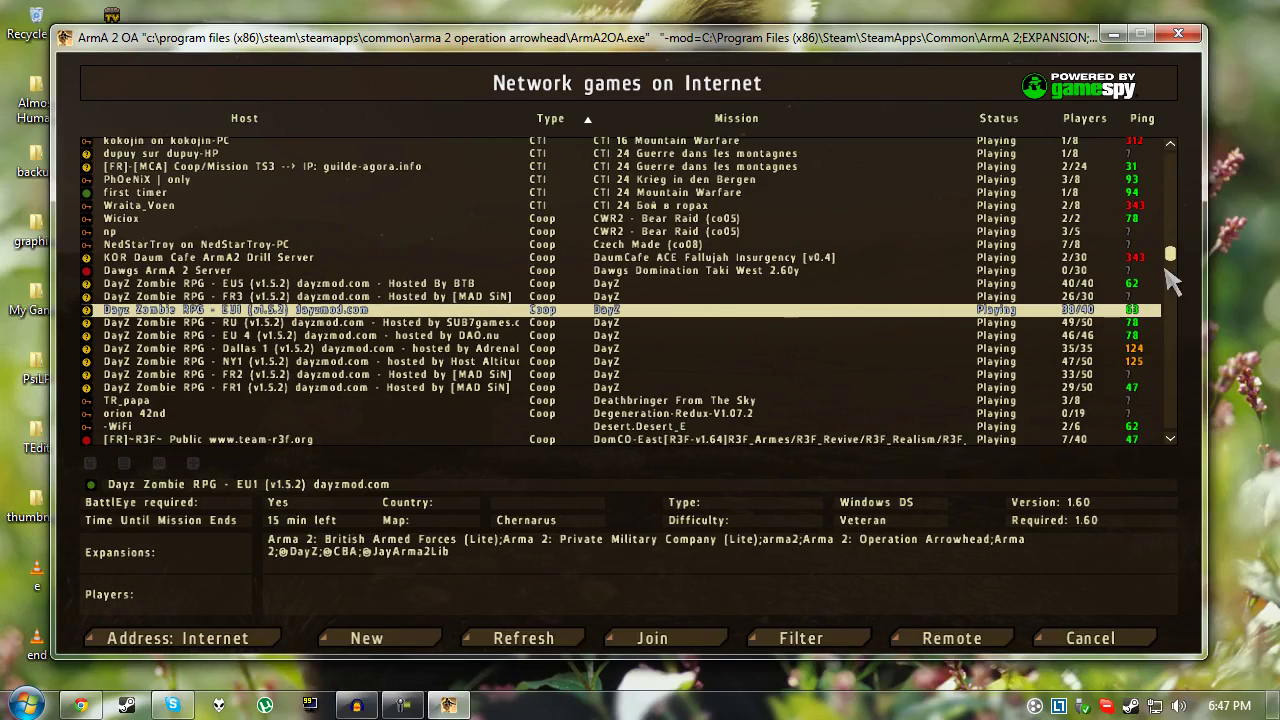
pyautogui.click(1170, 272)
pyautogui.scroll(5, 1178, 272)
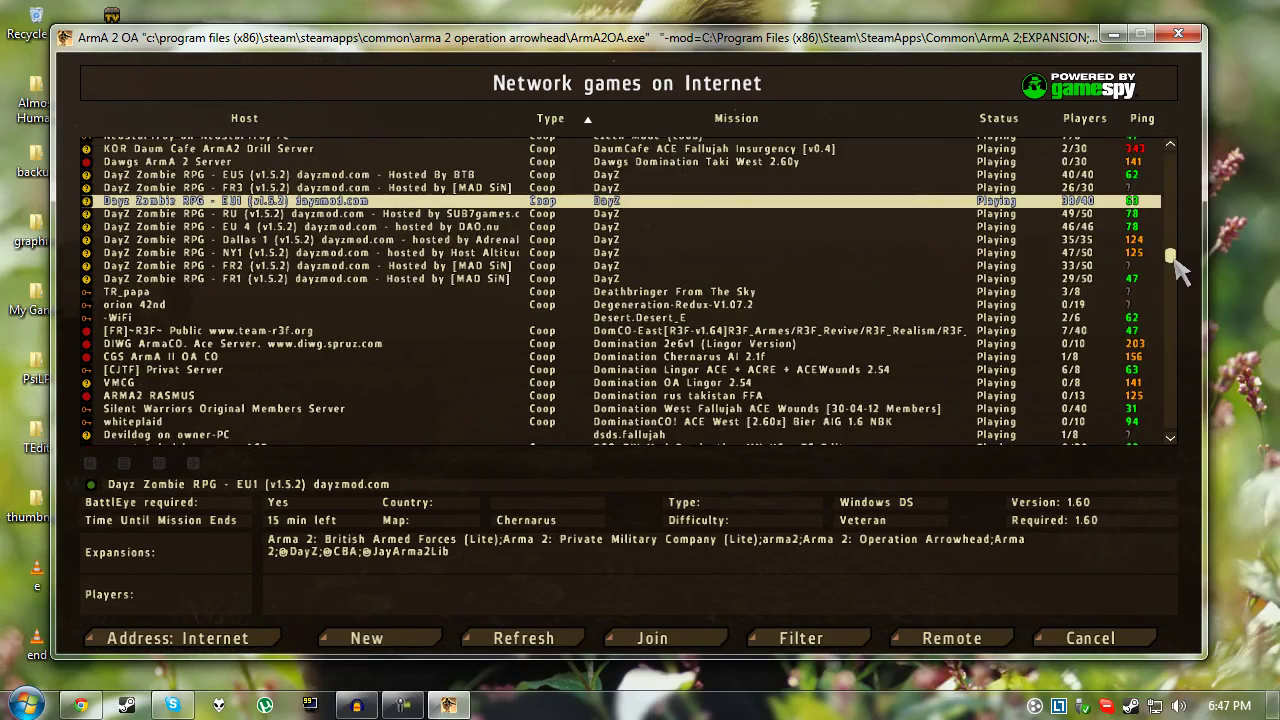
pyautogui.scroll(1, 1180, 272)
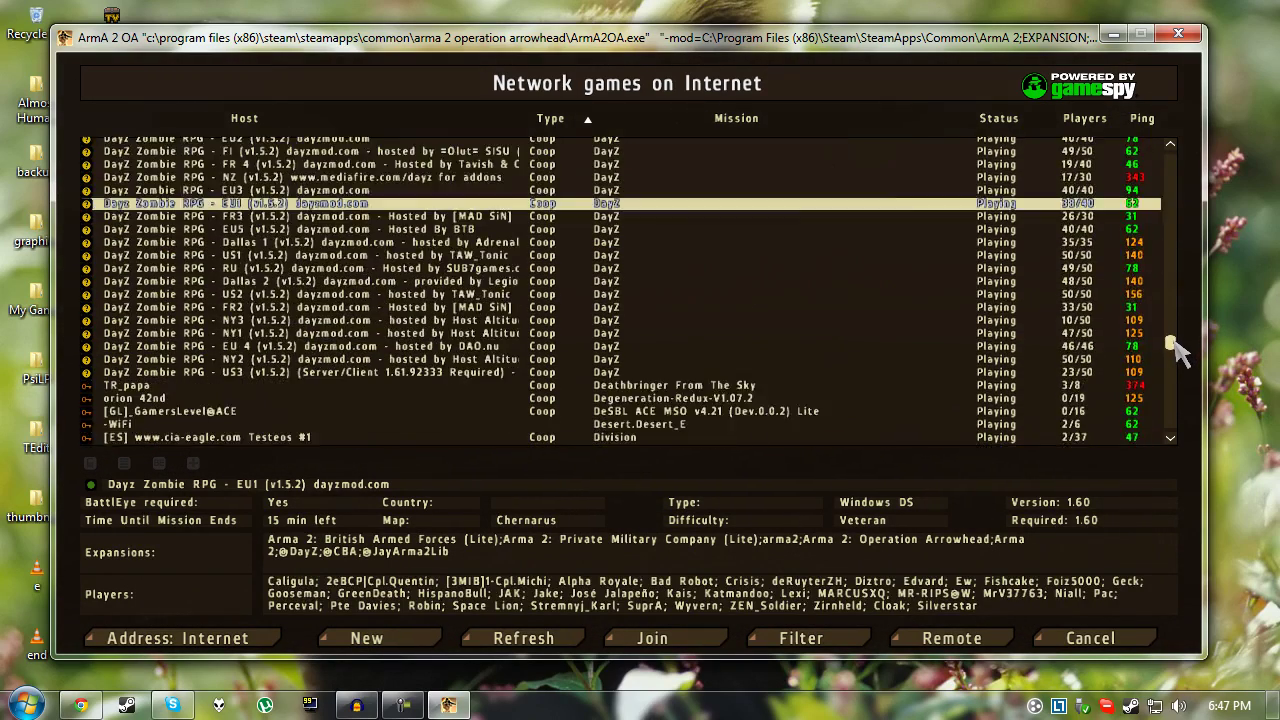
pyautogui.scroll(-2, 1178, 347)
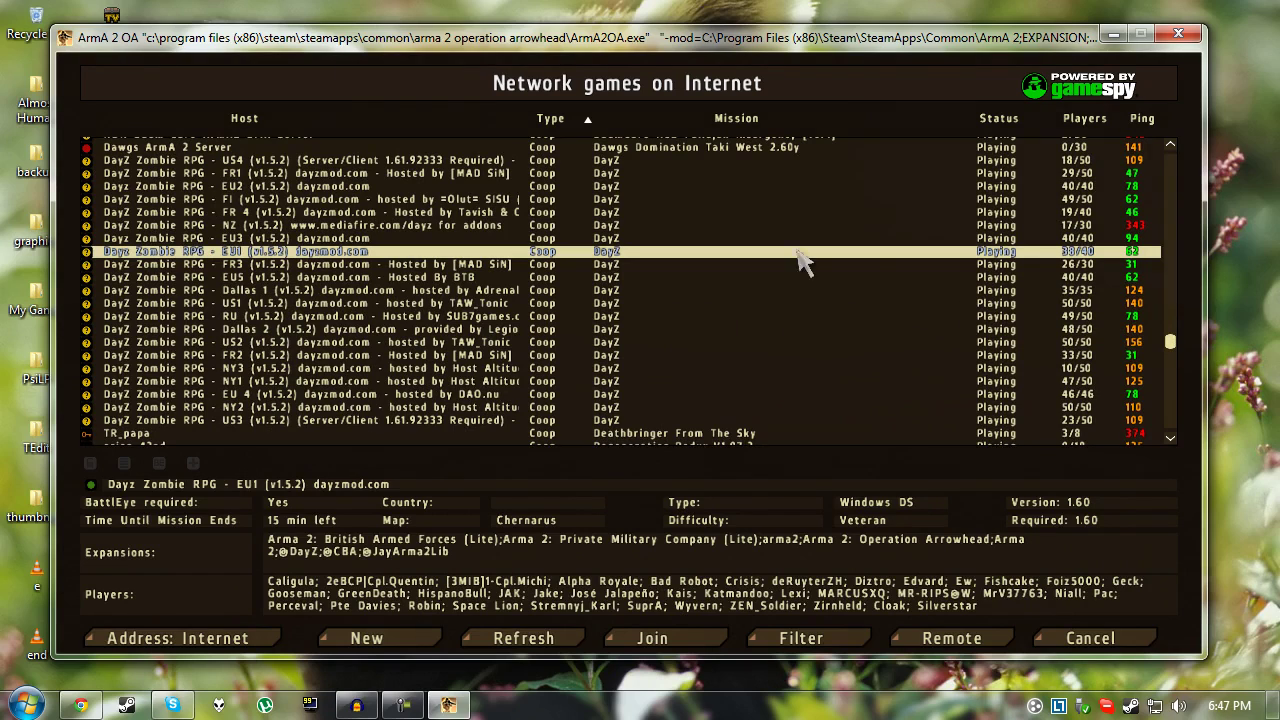
# Compare the US4, FR1, EU3 and EU1 DayZ server details, ending on EU5 (Chernarus, Regular, v1.60)
pyautogui.click(692, 161)
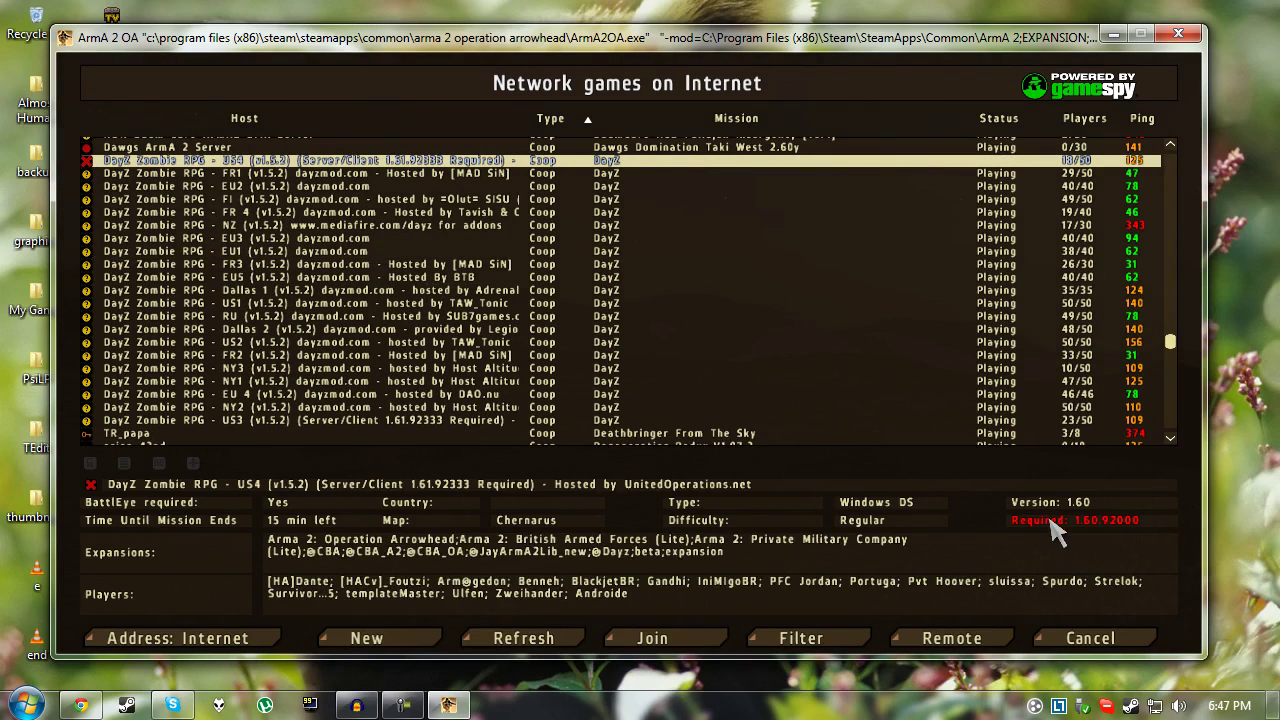
pyautogui.click(712, 175)
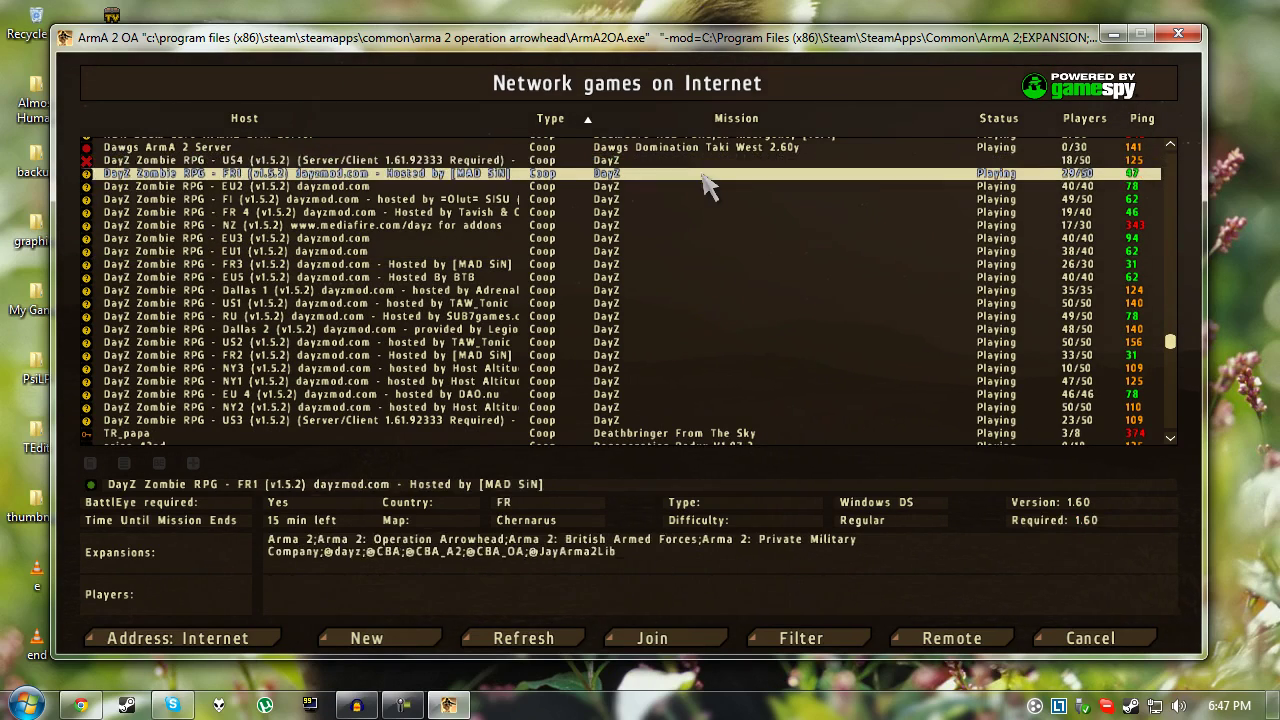
pyautogui.press('Up')
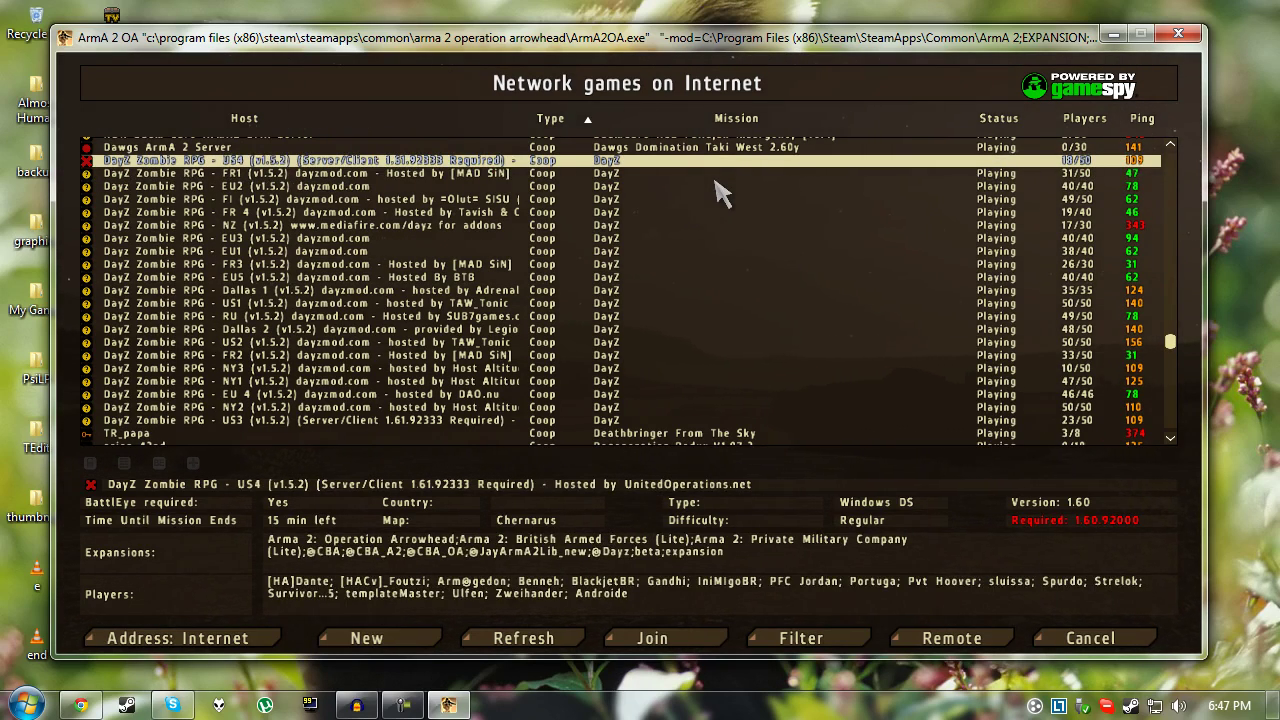
pyautogui.press('Down')
pyautogui.click(695, 240)
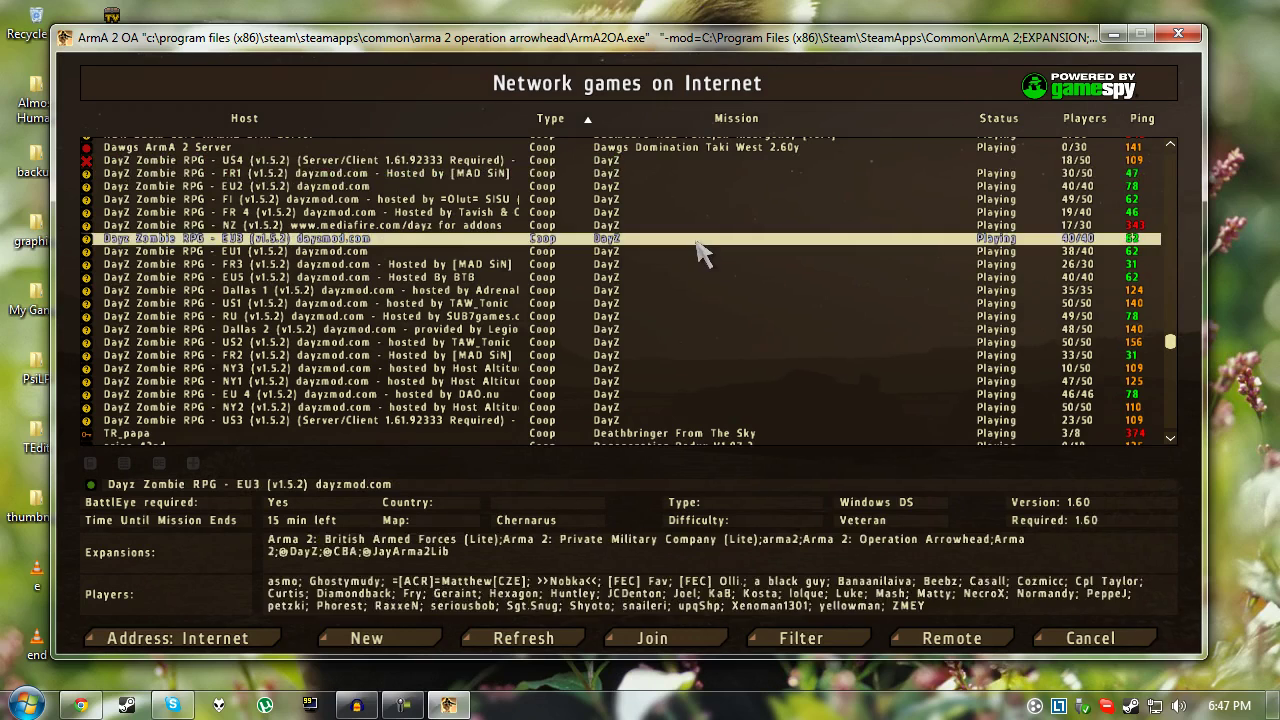
pyautogui.click(663, 280)
pyautogui.click(675, 160)
pyautogui.click(685, 174)
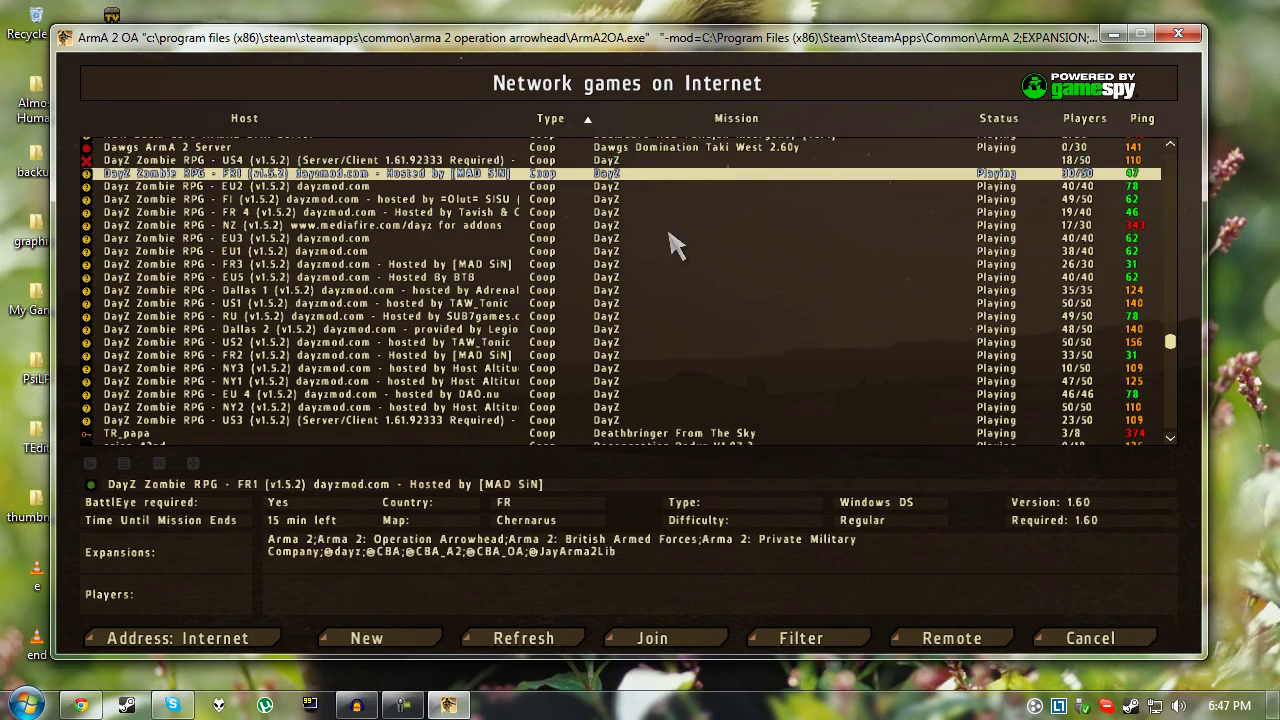
pyautogui.click(672, 252)
pyautogui.click(671, 277)
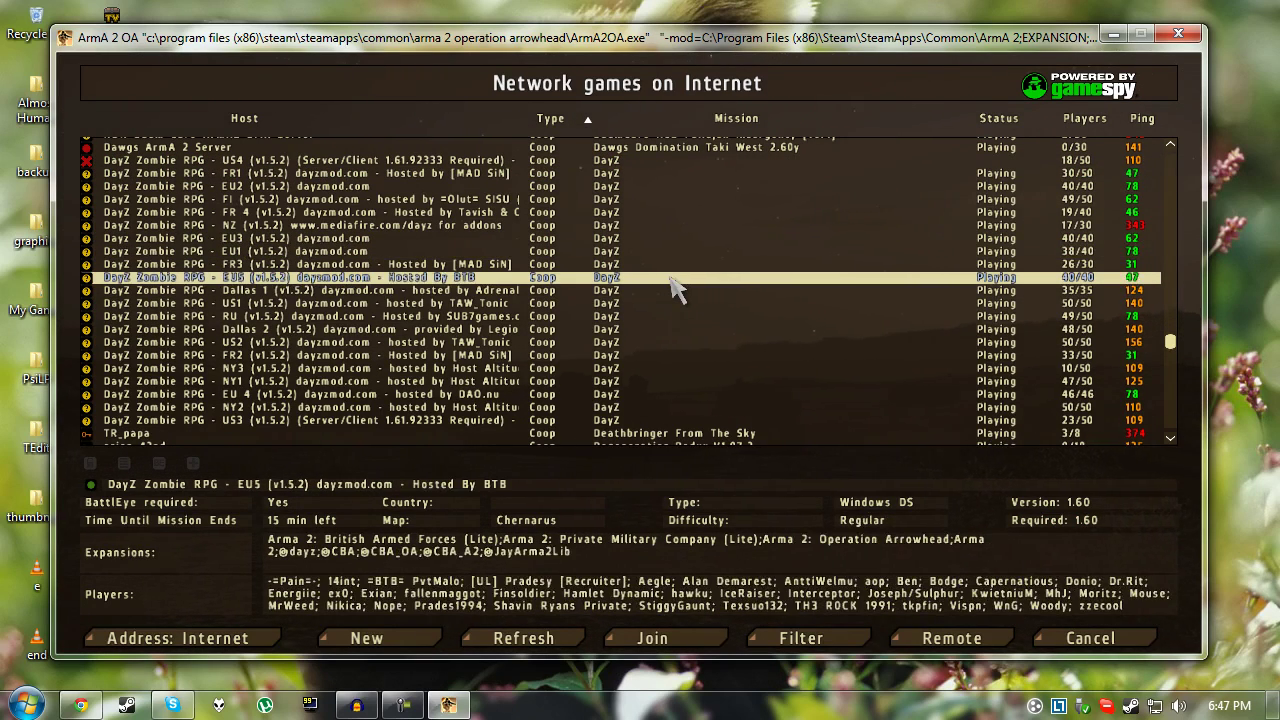